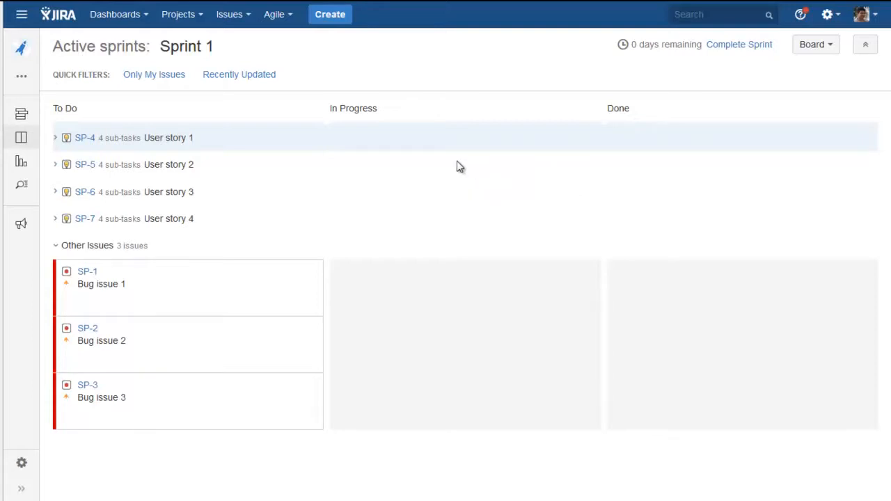
Expand the sub-tasks of User story 1 in Sprint 1 and show that story's details.
{"action": "left_click", "coordinate": [56, 138]}
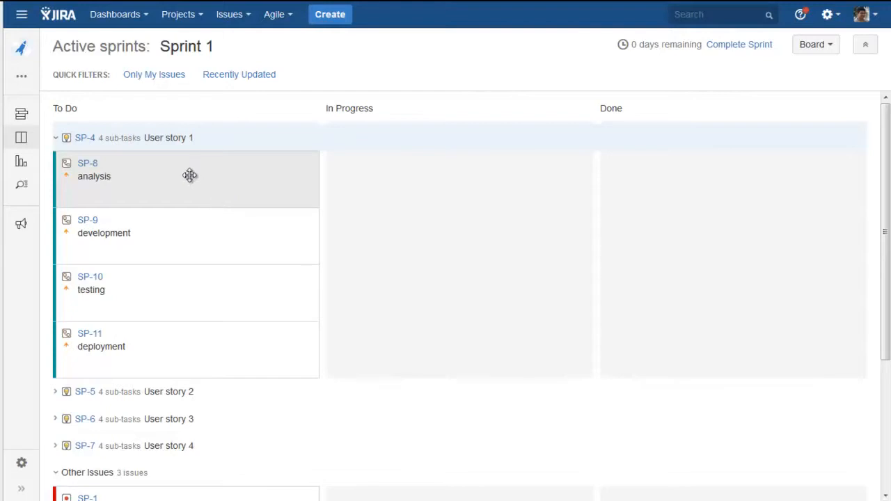
{"action": "left_click", "coordinate": [151, 139]}
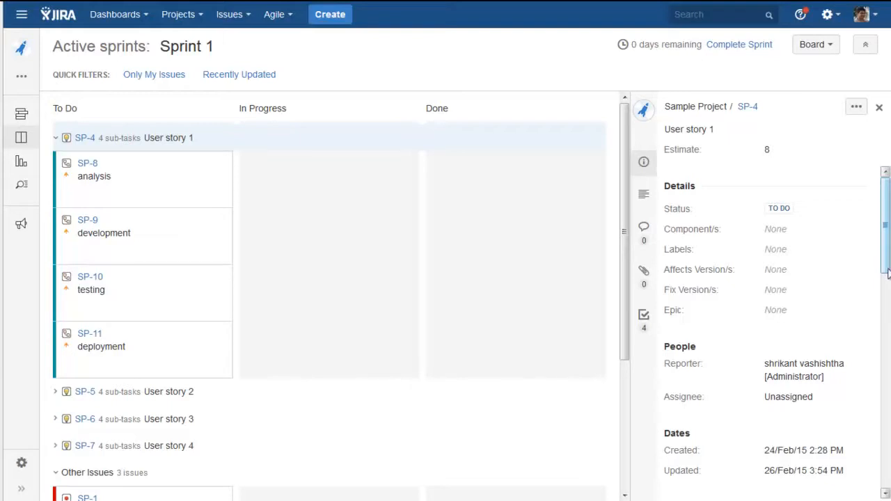
Open the issue search page to look for issues across projects.
{"action": "left_click", "coordinate": [291, 21]}
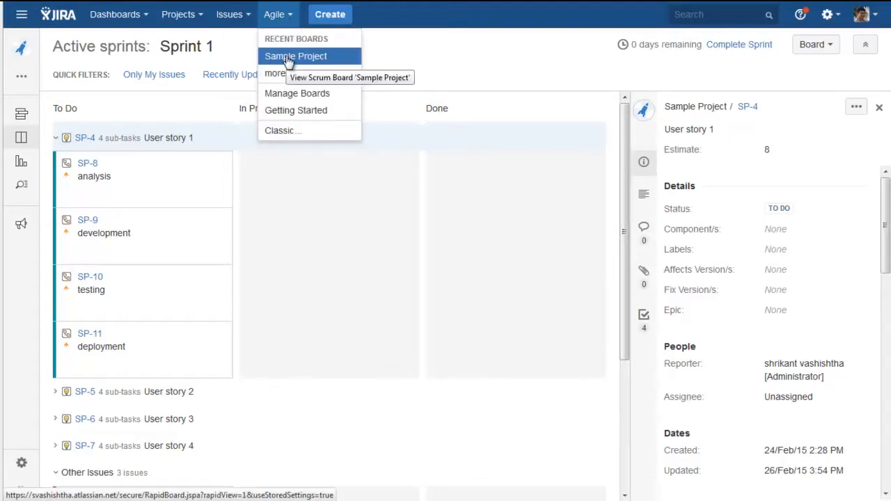
{"action": "left_click", "coordinate": [255, 19]}
{"action": "left_click", "coordinate": [255, 18]}
{"action": "left_click", "coordinate": [254, 18]}
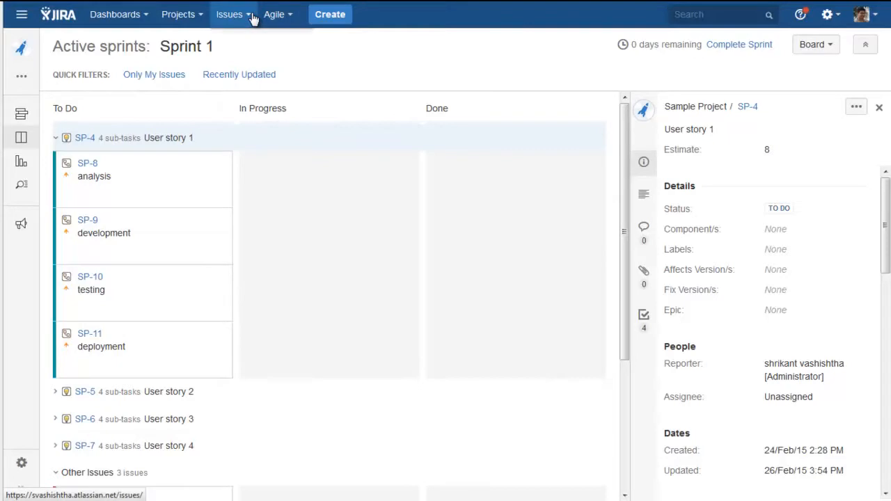
{"action": "left_click", "coordinate": [252, 19]}
{"action": "left_click", "coordinate": [252, 20]}
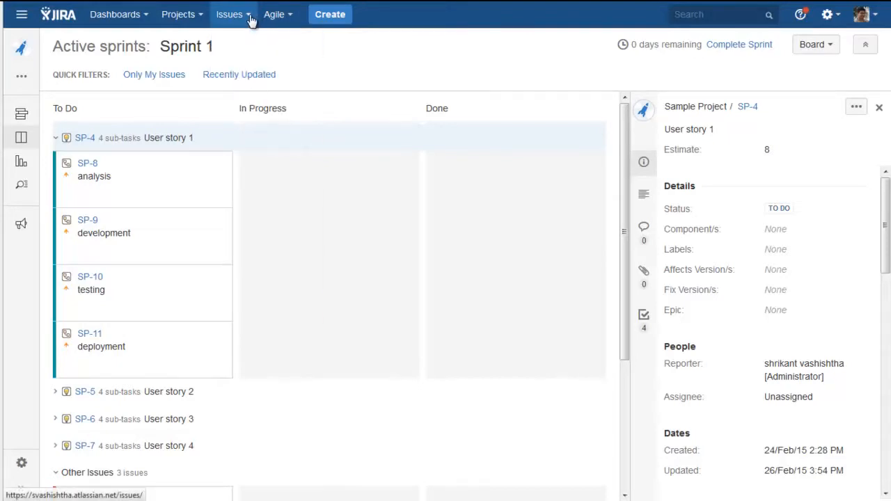
{"action": "left_click", "coordinate": [251, 21]}
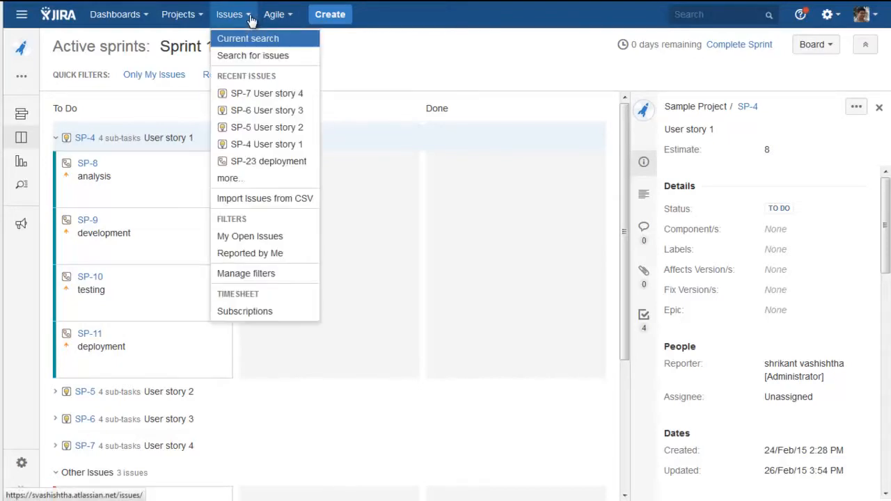
{"action": "left_click", "coordinate": [251, 59]}
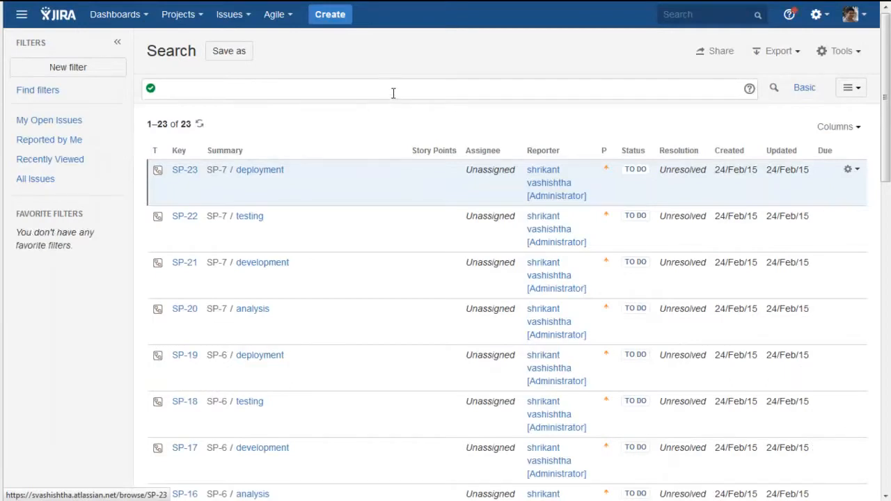
Enter the advanced query clause project="Sample Project" in the issue search, picking the suggested project name.
{"action": "left_click", "coordinate": [395, 90]}
{"action": "type", "text": "p"}
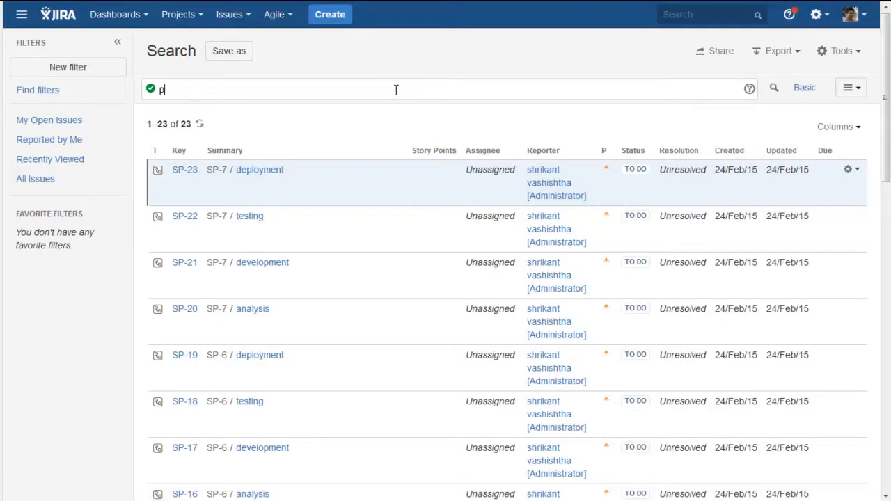
{"action": "type", "text": "roject=\"Sample project\""}
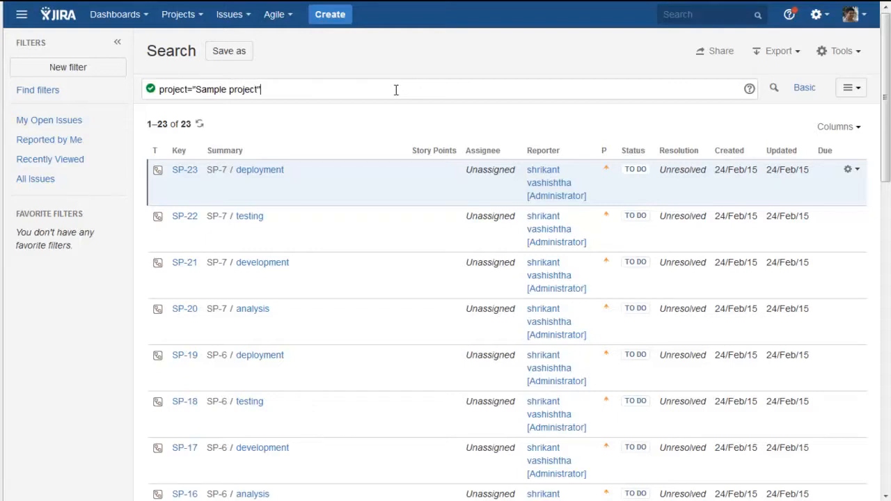
{"action": "key", "text": "BackSpace"}
{"action": "key", "text": "BackSpace"}
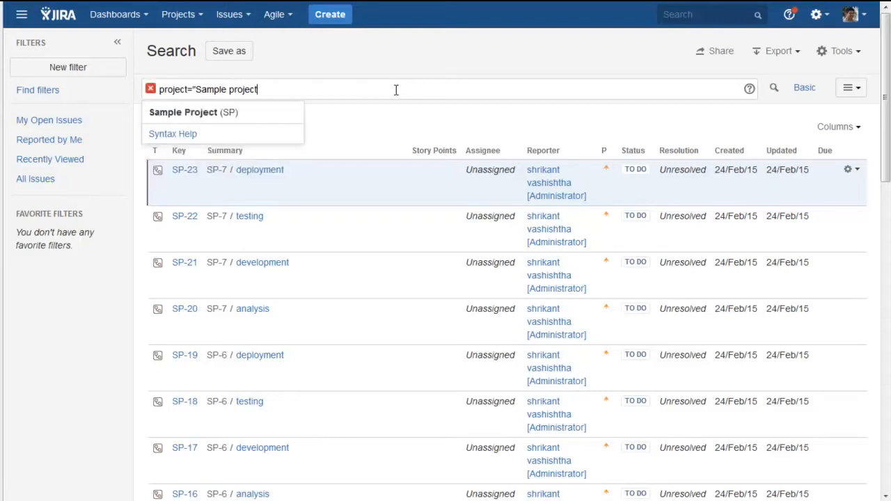
{"action": "left_click", "coordinate": [287, 119]}
Extend the query with "and Sprint=1", run the search and look through the resulting issues.
{"action": "type", "text": "a"}
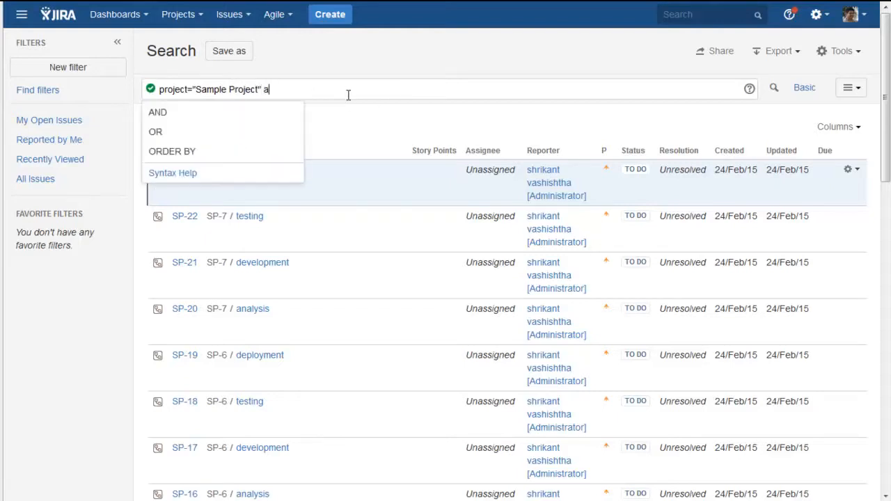
{"action": "type", "text": "nd sprint"}
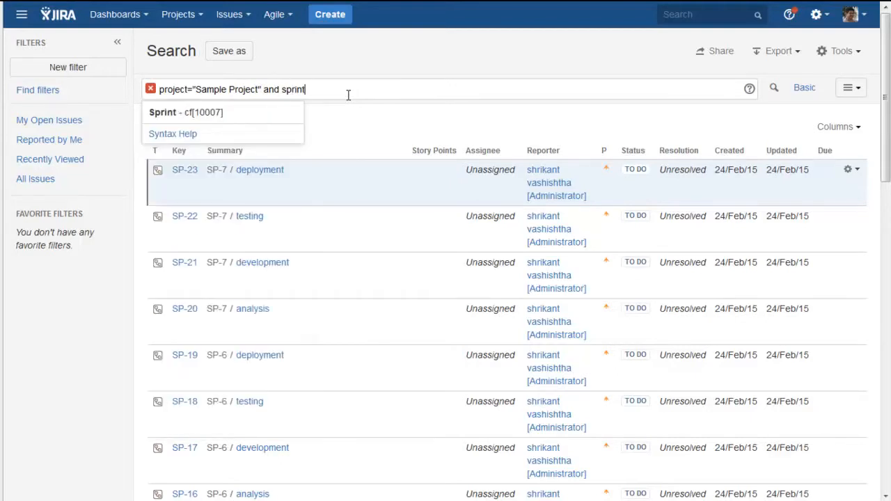
{"action": "left_click", "coordinate": [265, 117]}
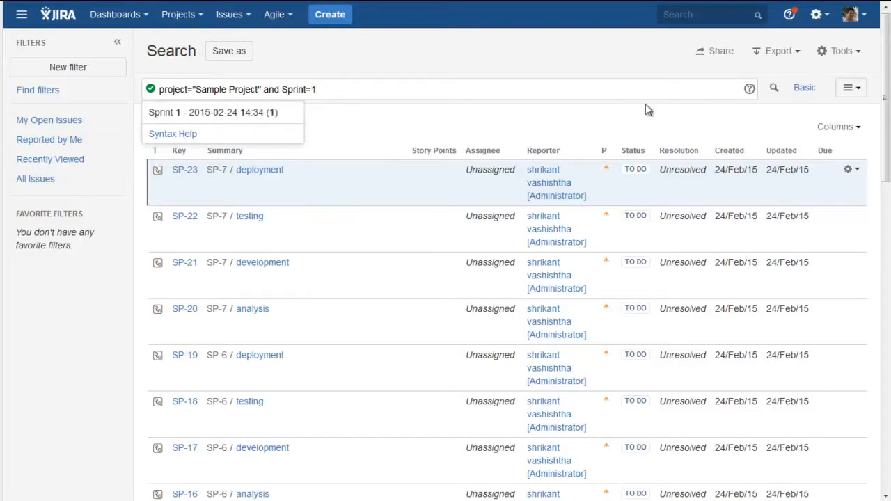
{"action": "left_click", "coordinate": [296, 115]}
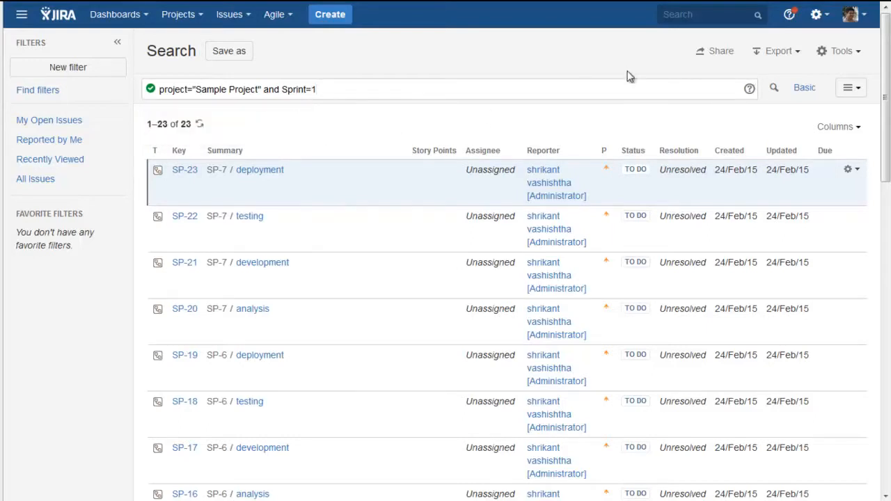
{"action": "left_click", "coordinate": [778, 92]}
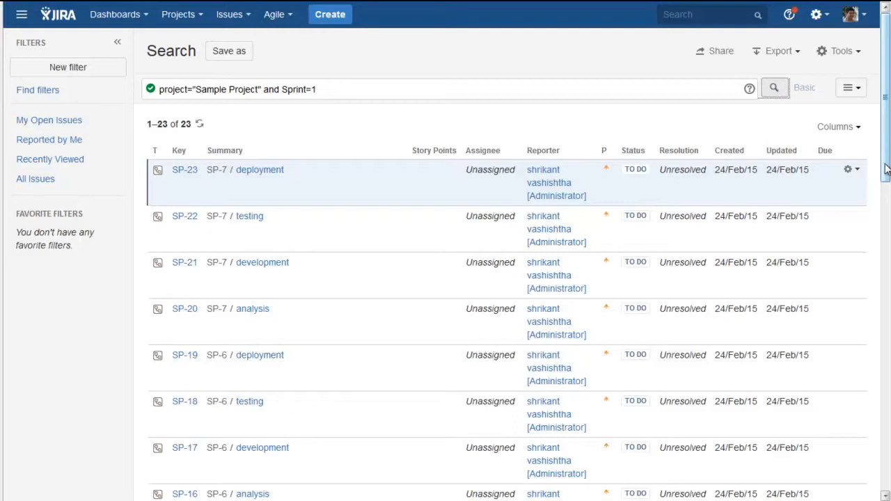
{"action": "left_click_drag", "start_coordinate": [885, 169], "coordinate": [878, 134]}
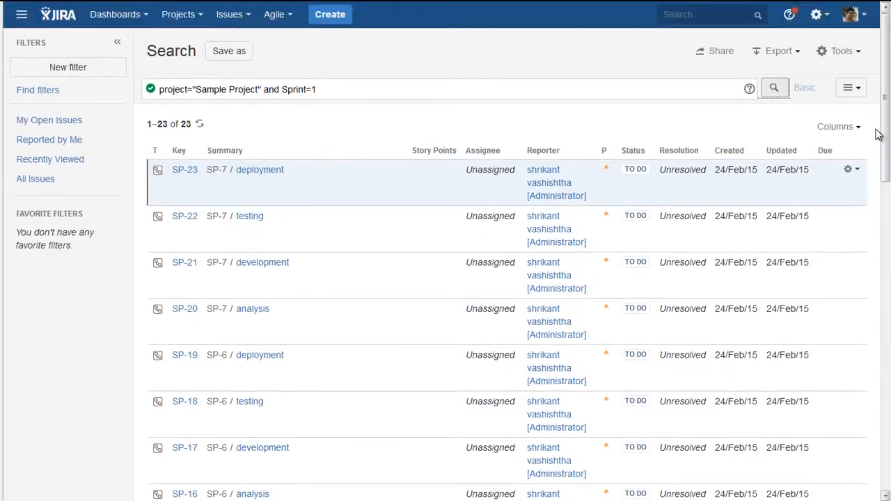
Export the search results to Excel with the current fields and choose to save the file.
{"action": "left_click", "coordinate": [857, 90]}
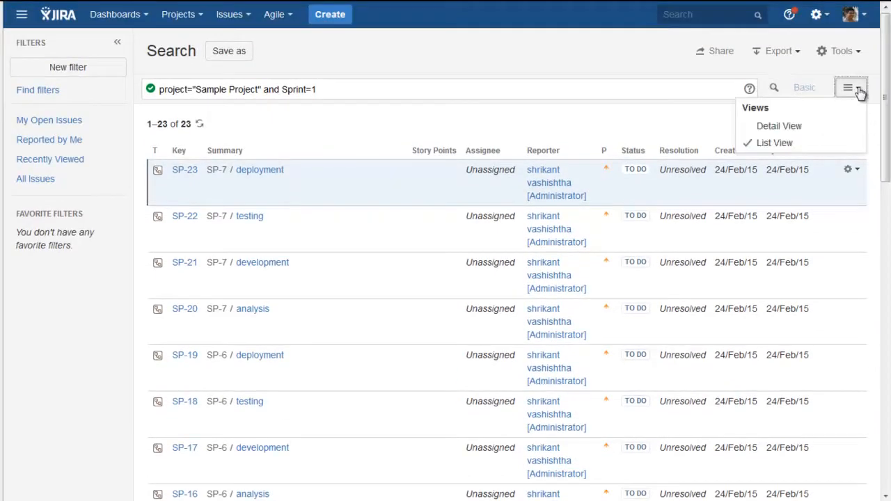
{"action": "left_click", "coordinate": [800, 58]}
{"action": "left_click", "coordinate": [800, 58]}
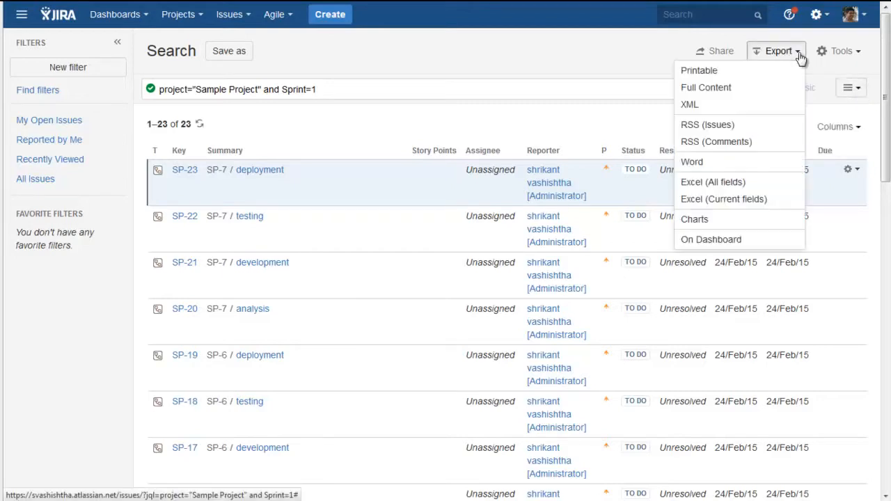
{"action": "left_click", "coordinate": [743, 200]}
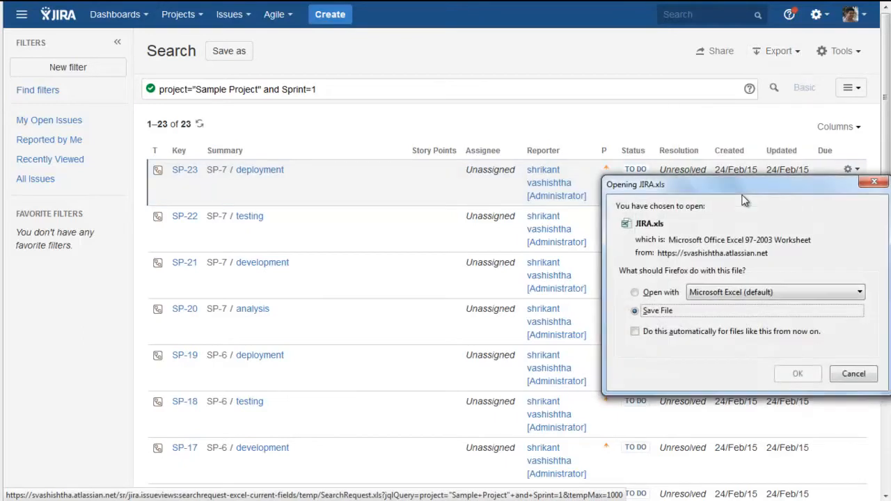
{"action": "left_click", "coordinate": [797, 374]}
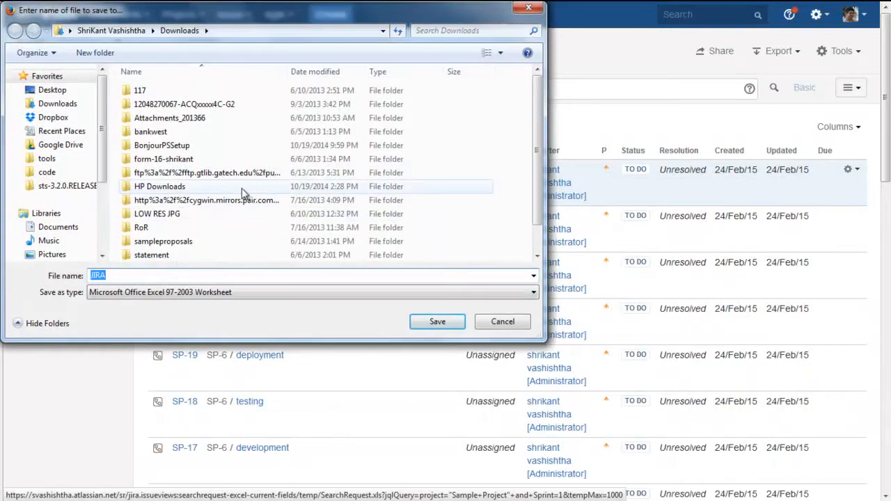
Save the export as JIRA in the Template folder of the Documents library.
{"action": "left_click", "coordinate": [60, 228]}
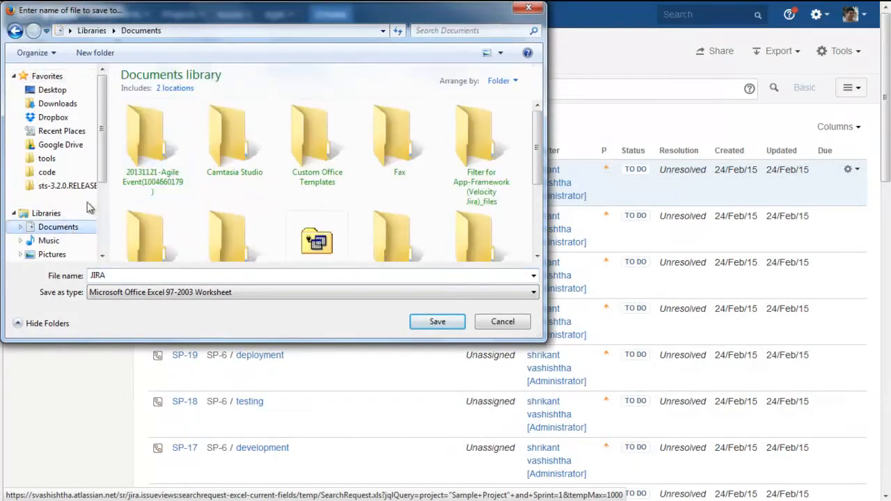
{"action": "left_click", "coordinate": [247, 147]}
{"action": "scroll", "coordinate": [243, 178], "scroll_direction": "down", "scroll_amount": 3}
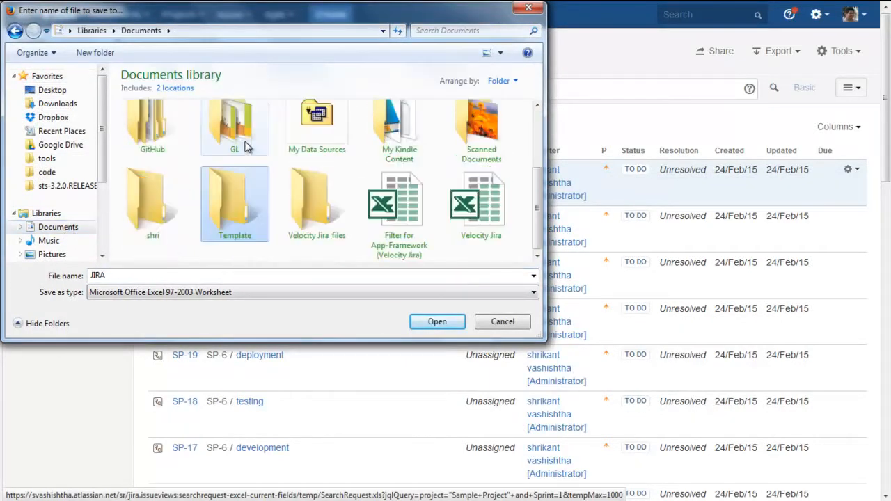
{"action": "double_click", "coordinate": [225, 212]}
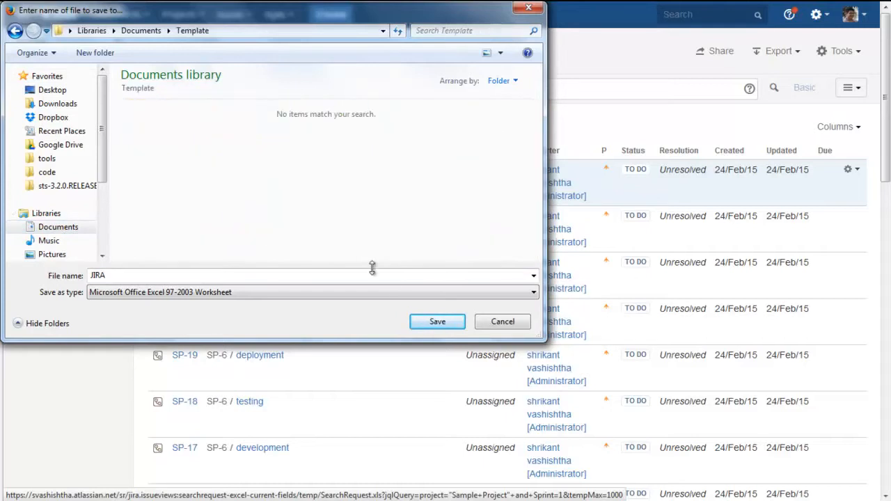
{"action": "left_click", "coordinate": [435, 323]}
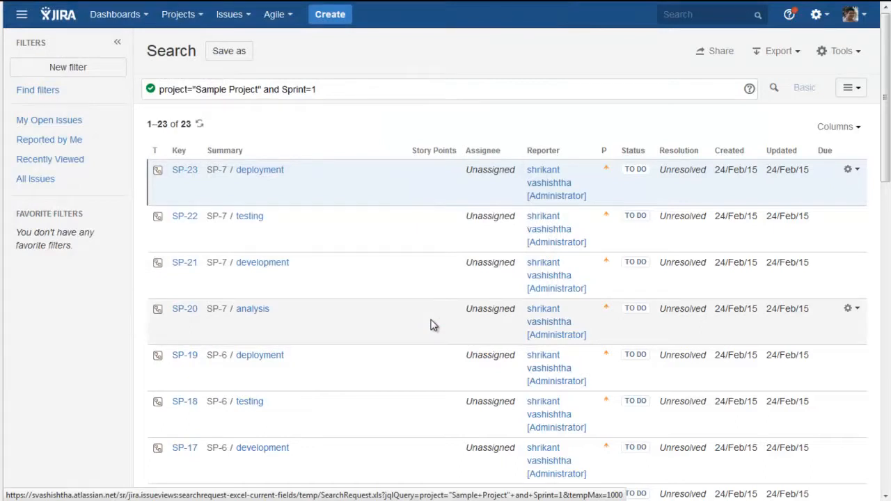
Switch to the Template folder, open the exported JIRA file in Excel despite the format warning and bring the workbook to the front.
{"action": "key", "text": "alt+Tab"}
{"action": "key", "text": "alt+Tab"}
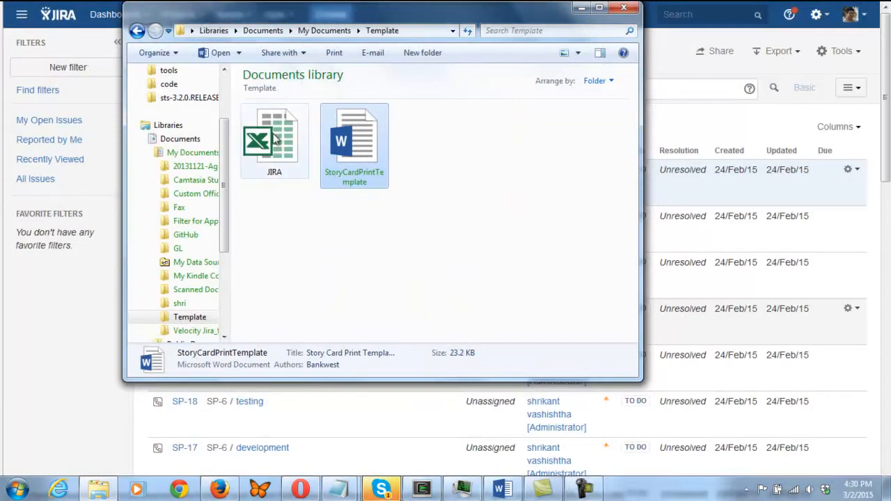
{"action": "double_click", "coordinate": [276, 139]}
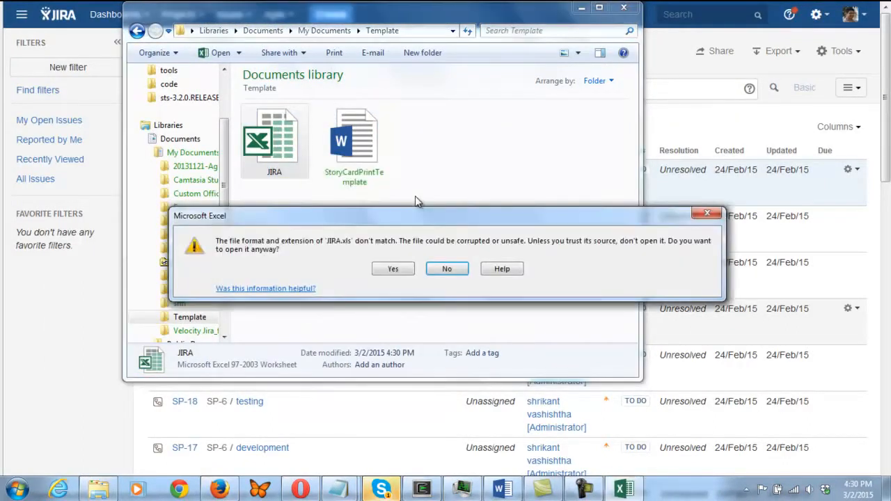
{"action": "left_click", "coordinate": [392, 269]}
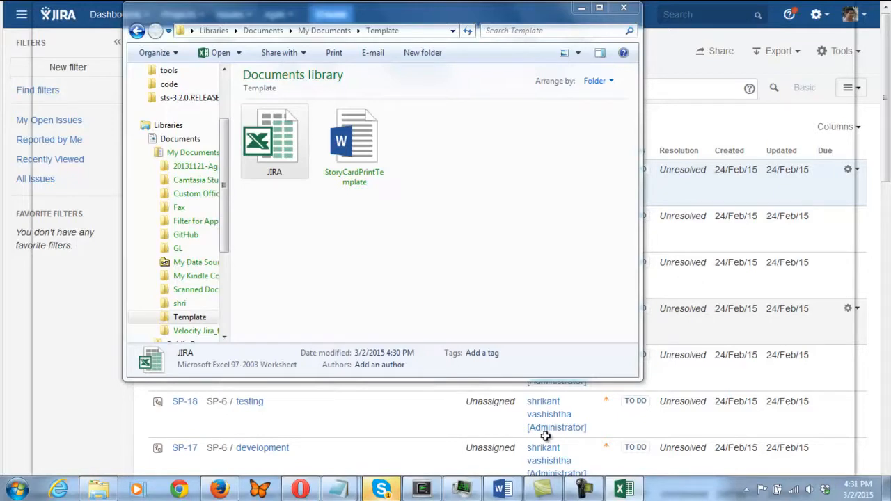
{"action": "left_click", "coordinate": [618, 491]}
{"action": "left_click", "coordinate": [618, 491]}
{"action": "left_click", "coordinate": [618, 490]}
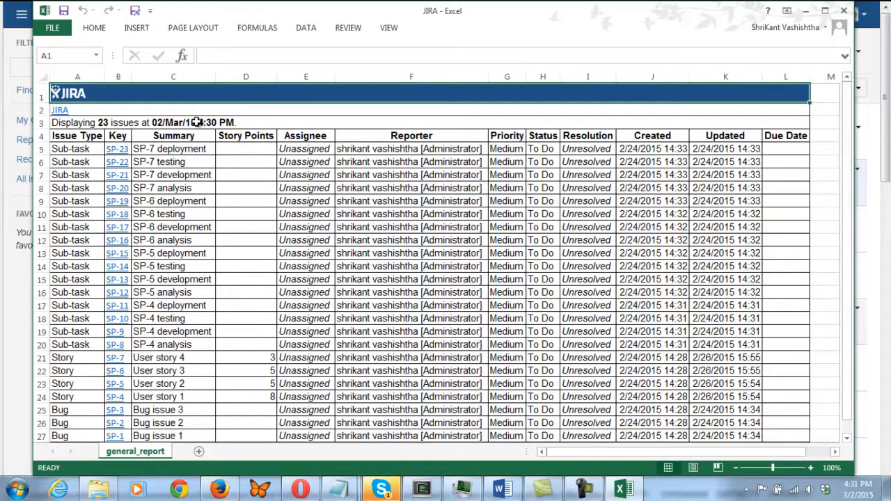
Switch to StoryCardPrintTemplate in Word, change the label "Story Number:" to "Issue Number:" and save the document.
{"action": "left_click", "coordinate": [501, 490]}
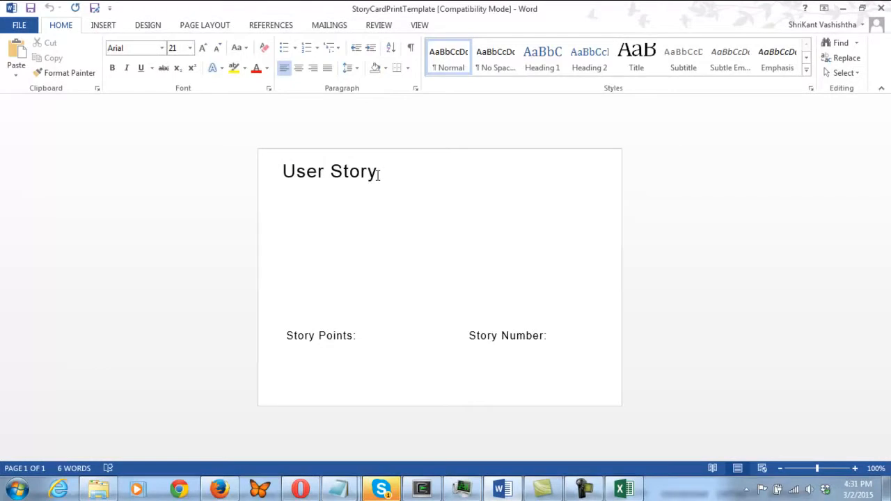
{"action": "left_click", "coordinate": [358, 336]}
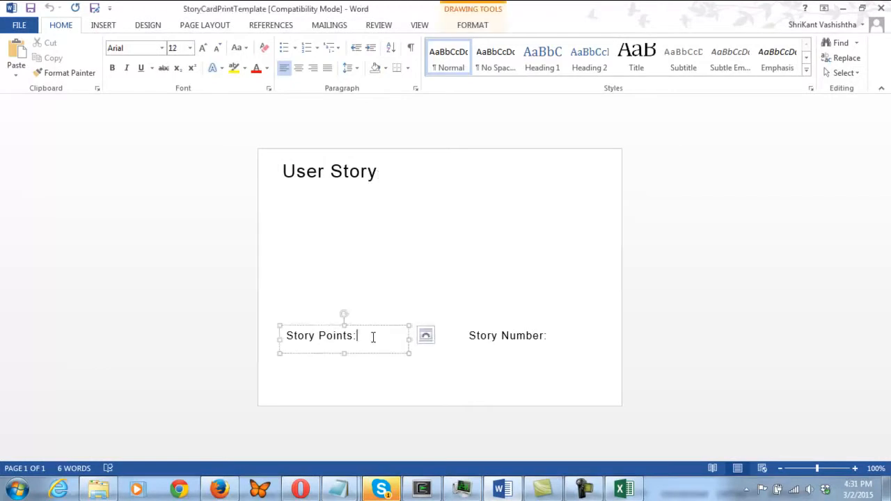
{"action": "left_click", "coordinate": [567, 334]}
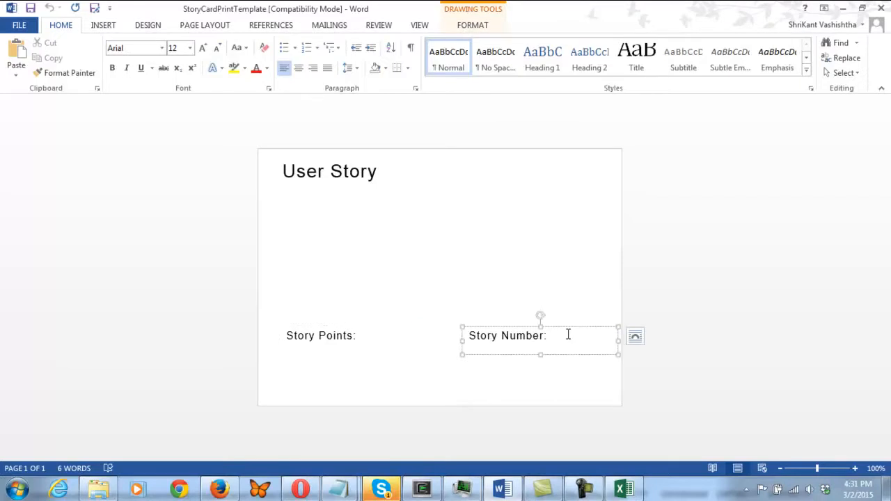
{"action": "double_click", "coordinate": [480, 336]}
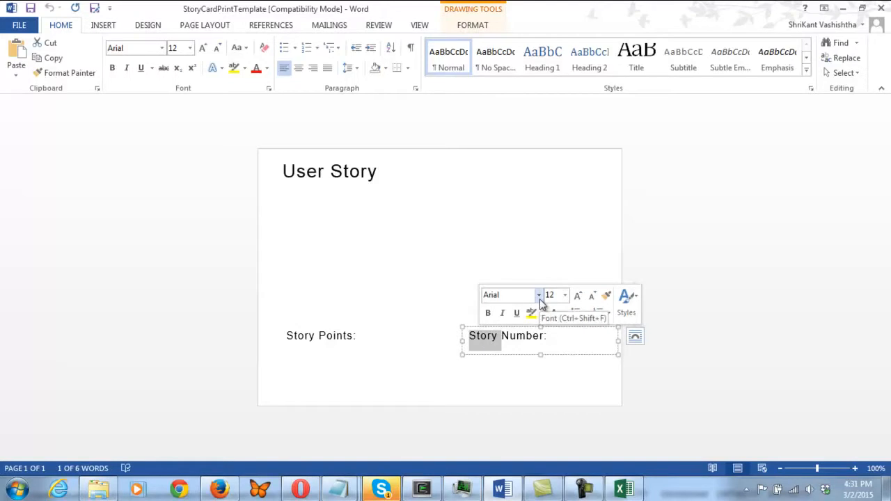
{"action": "type", "text": "Issu"}
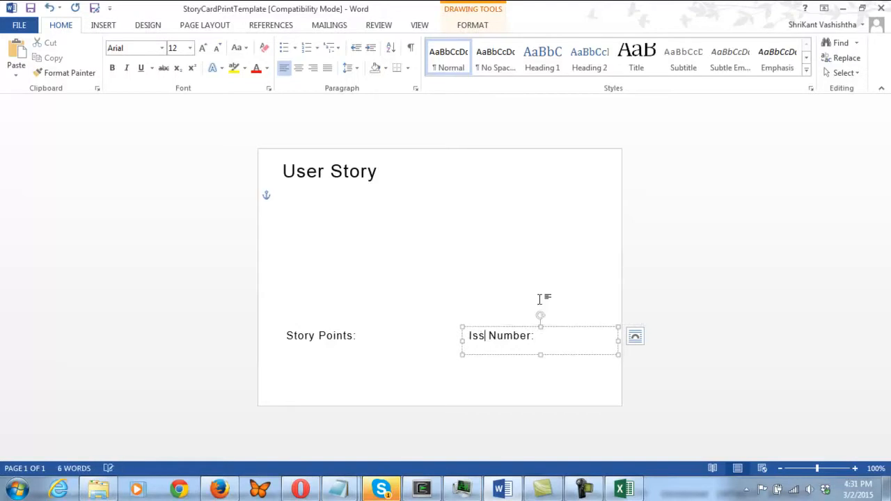
{"action": "type", "text": "e"}
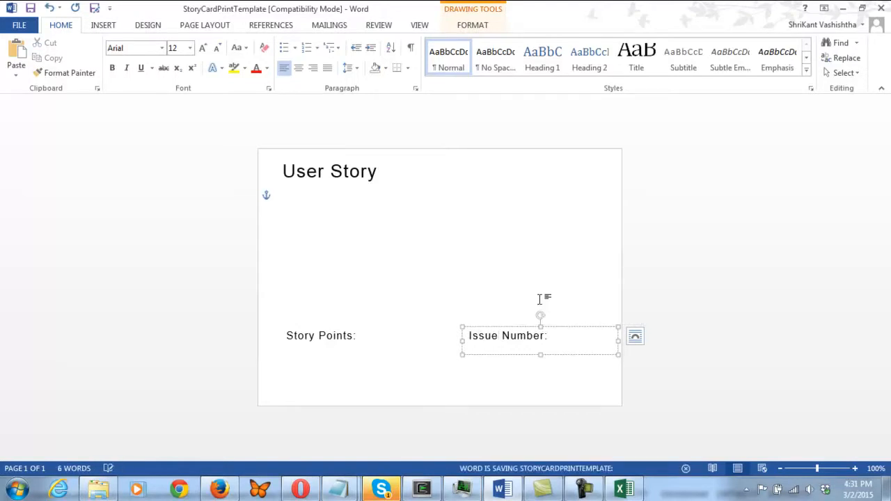
Switch to the JIRA workbook in Excel and delete the three rows above the column headings.
{"action": "key", "text": "alt+Tab"}
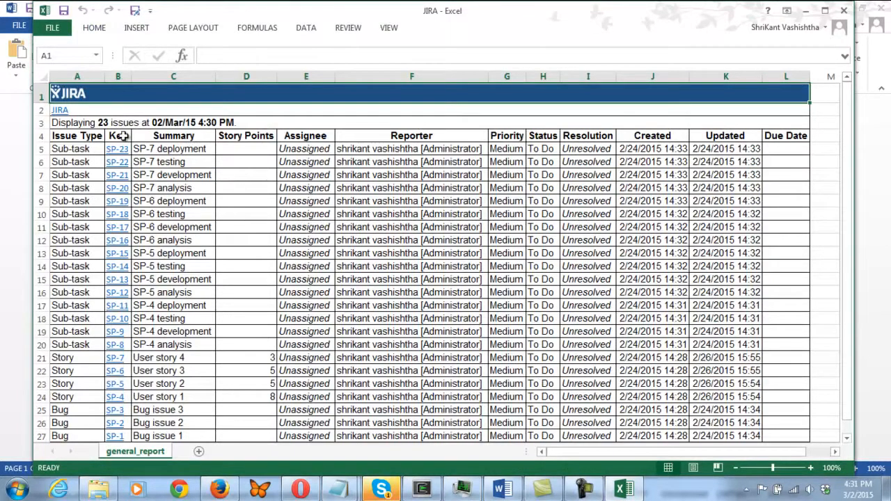
{"action": "left_click", "coordinate": [39, 94]}
{"action": "left_click_drag", "start_coordinate": [39, 94], "coordinate": [40, 122]}
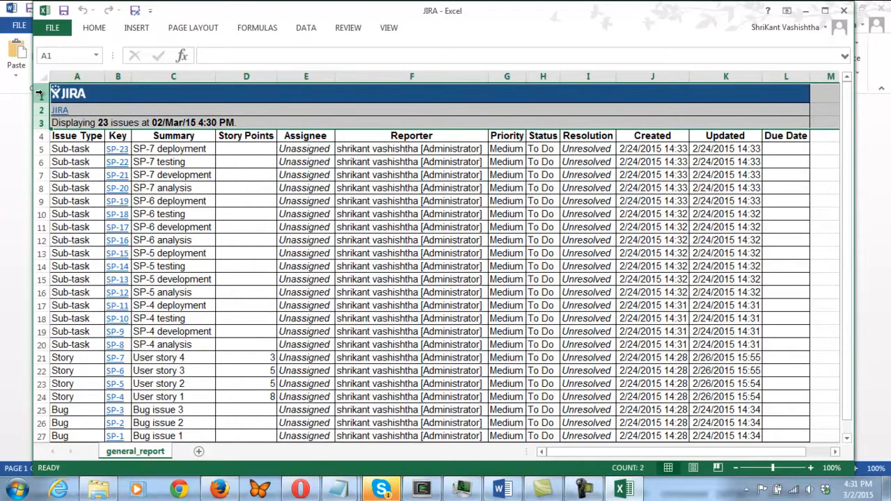
{"action": "right_click", "coordinate": [39, 93]}
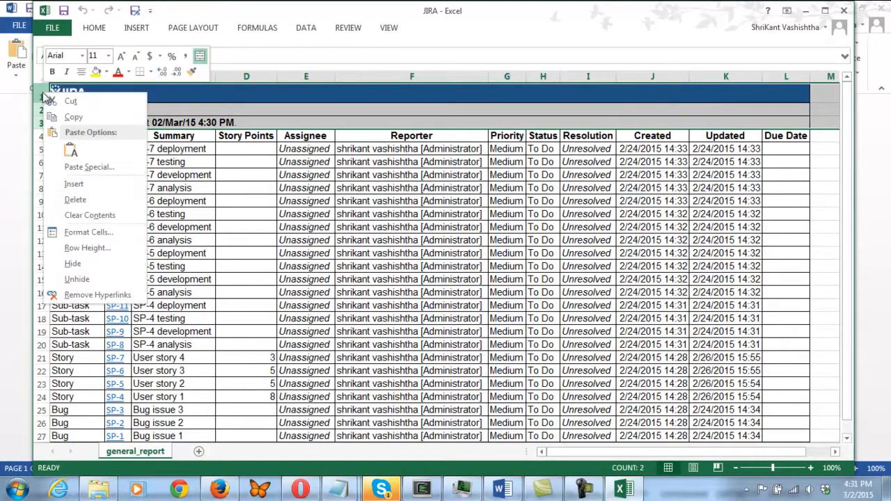
{"action": "left_click", "coordinate": [75, 200]}
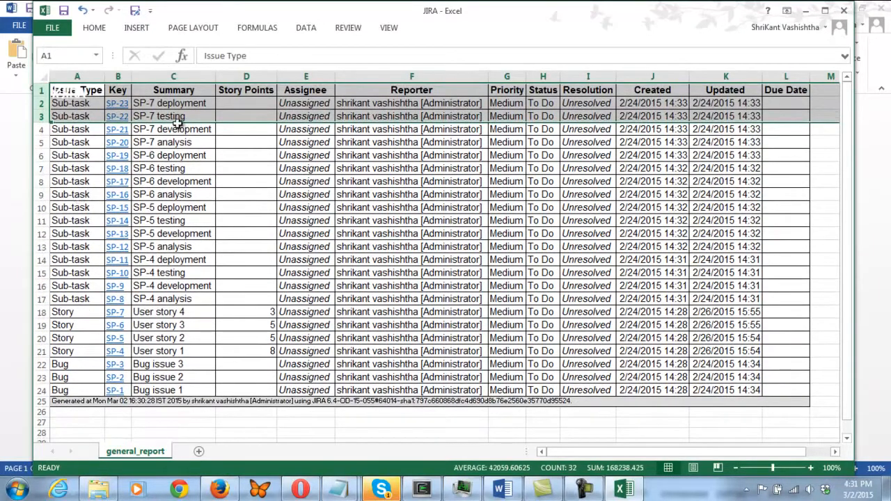
Delete the "Generated at" footer row below the last issue in the general_report sheet.
{"action": "left_click", "coordinate": [303, 73]}
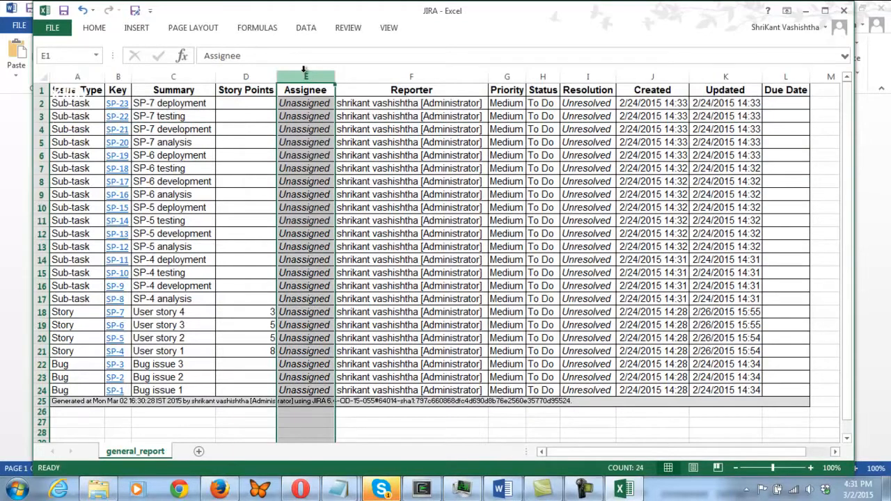
{"action": "left_click", "coordinate": [37, 401]}
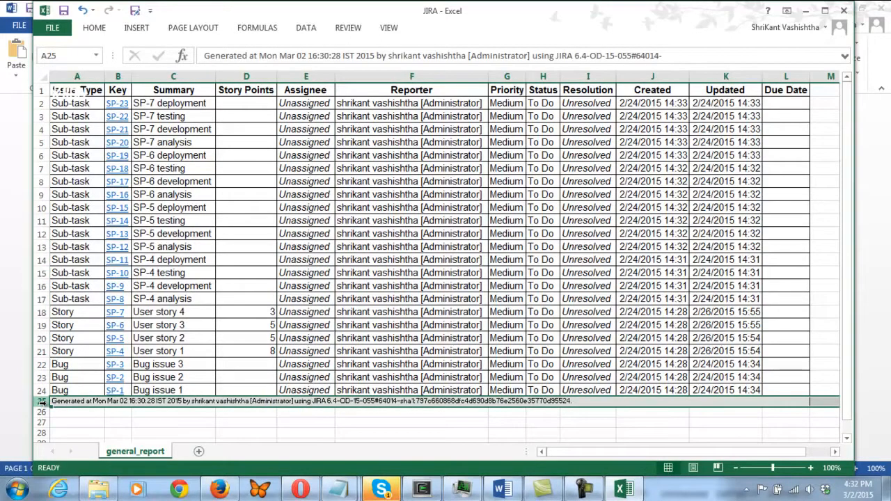
{"action": "right_click", "coordinate": [41, 402]}
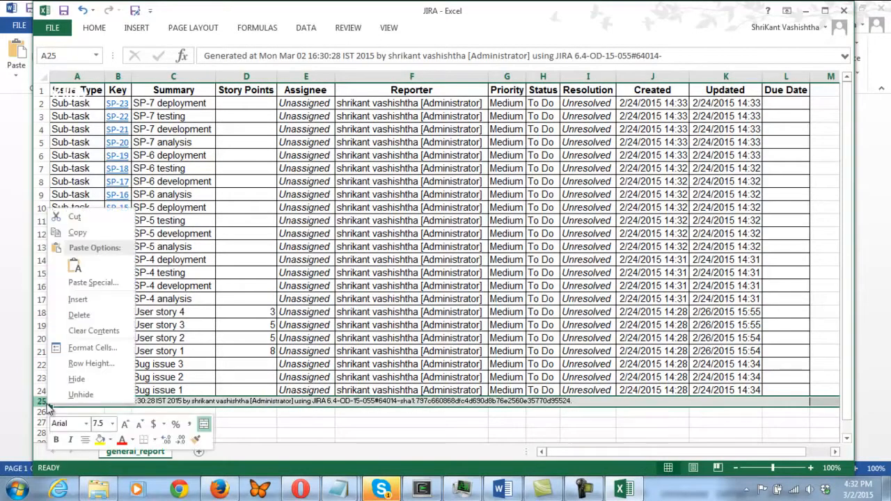
{"action": "left_click", "coordinate": [78, 315]}
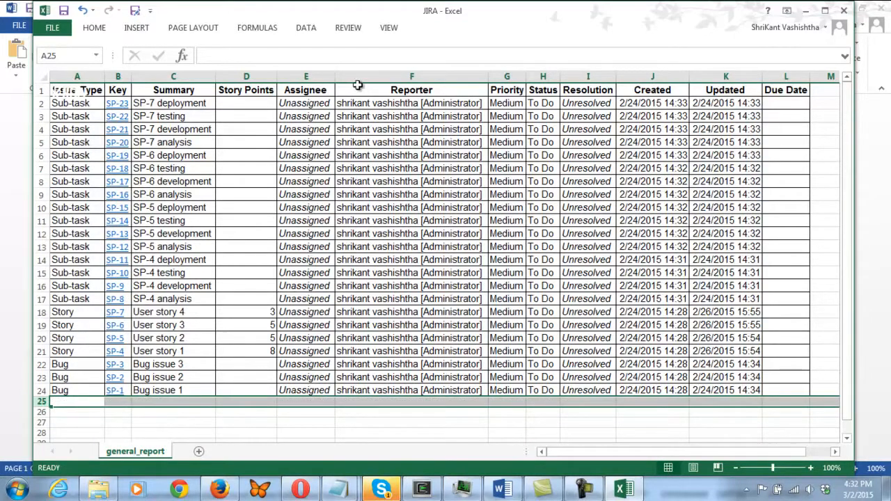
Delete the columns from Assignee through Due Date.
{"action": "left_click", "coordinate": [314, 78]}
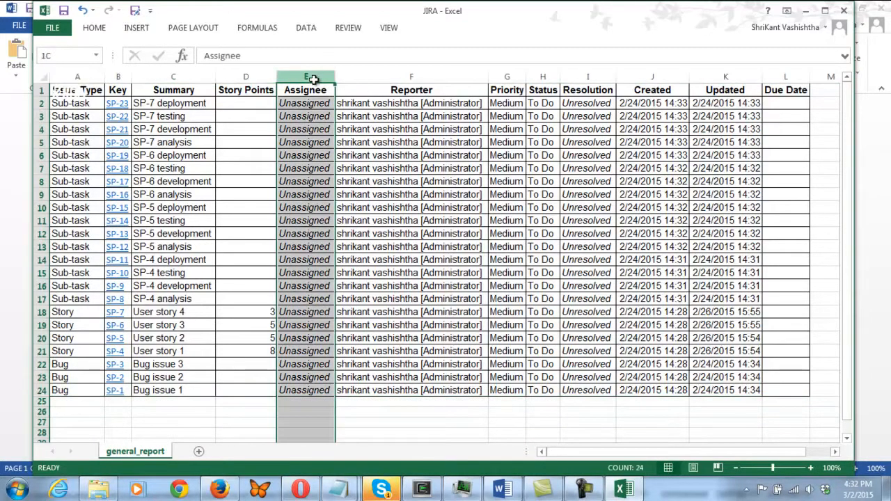
{"action": "left_click_drag", "start_coordinate": [313, 77], "coordinate": [800, 77]}
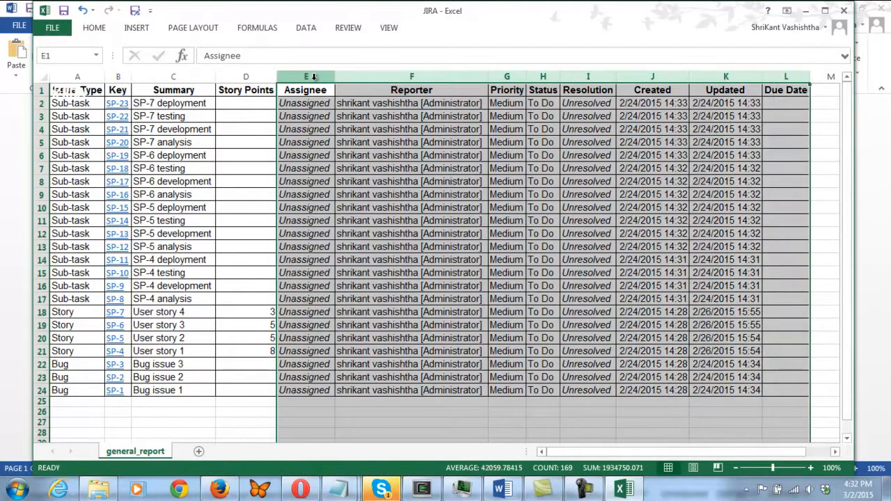
{"action": "right_click", "coordinate": [314, 77]}
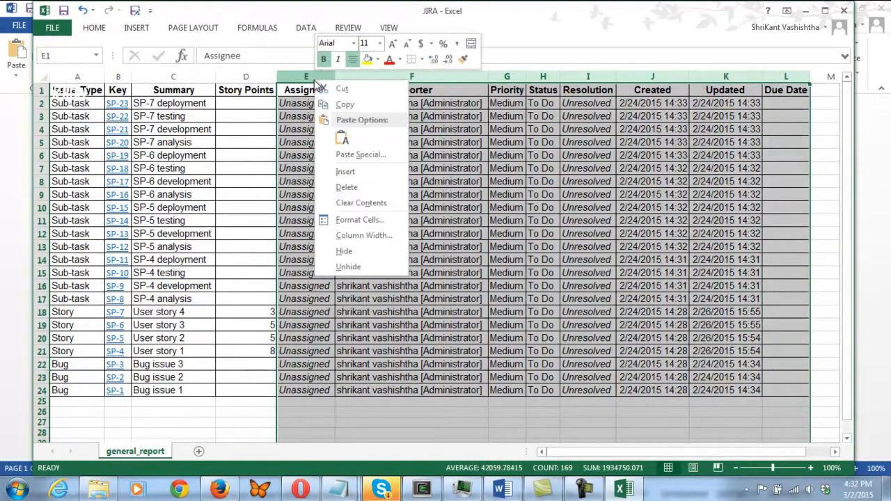
{"action": "left_click", "coordinate": [338, 187]}
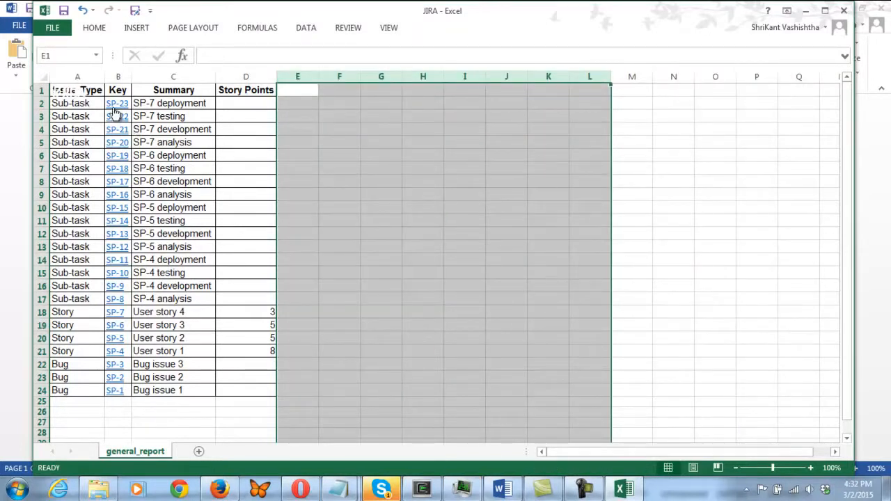
Cut the leftover JIRA logo picture over the Issue Type heading and save the workbook, keeping the Web Page format.
{"action": "left_click", "coordinate": [79, 94]}
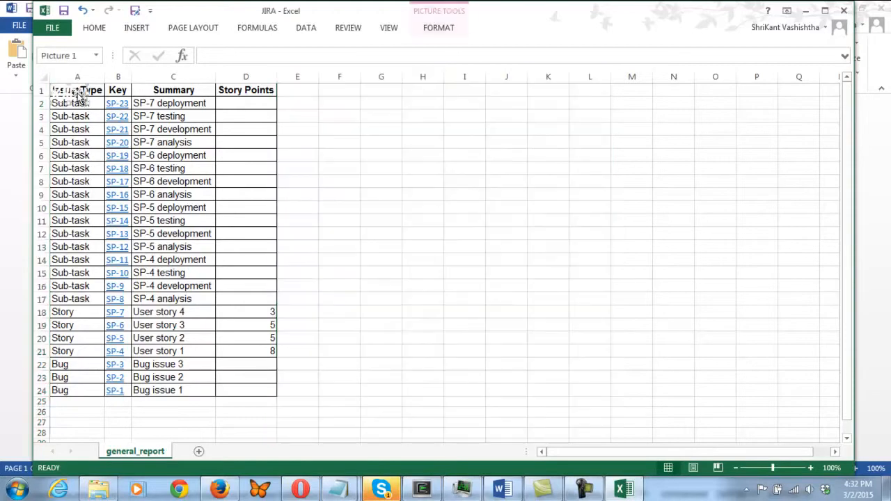
{"action": "right_click", "coordinate": [78, 94]}
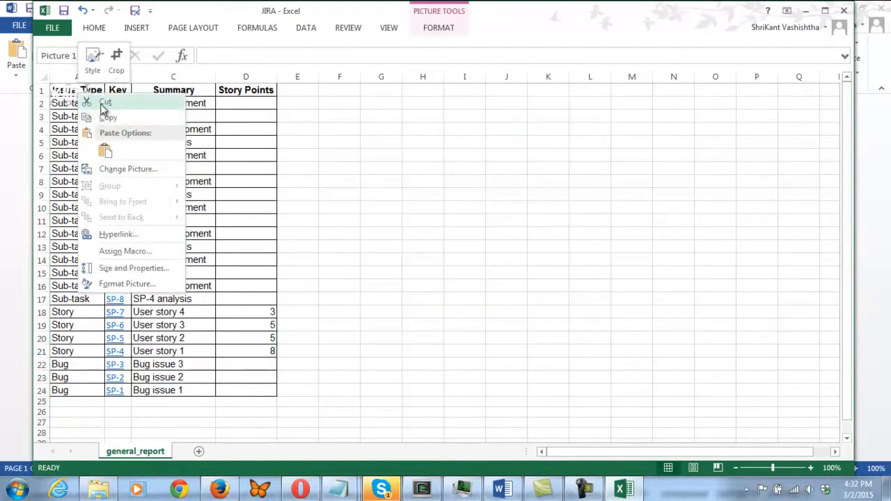
{"action": "left_click", "coordinate": [101, 103]}
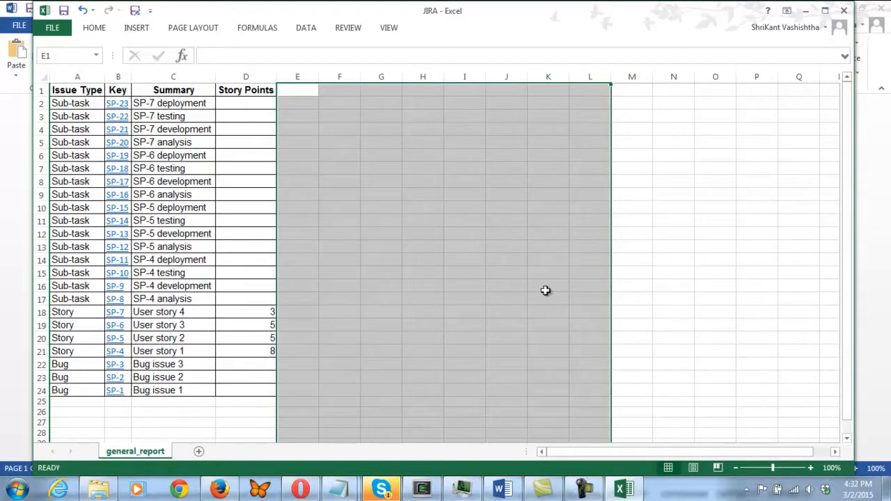
{"action": "key", "text": "ctrl+s"}
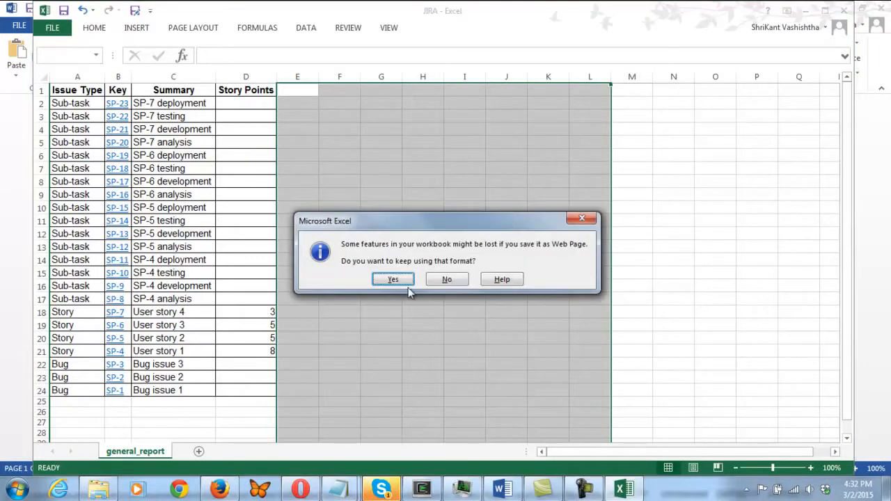
{"action": "left_click", "coordinate": [392, 280]}
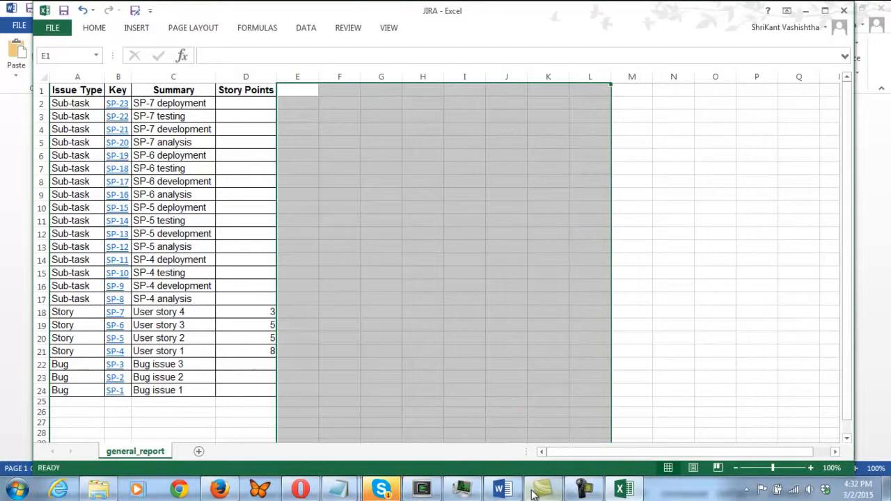
Switch to Word, create a new blank document and start the Step-by-Step Mail Merge Wizard.
{"action": "mouse_move", "coordinate": [513, 491]}
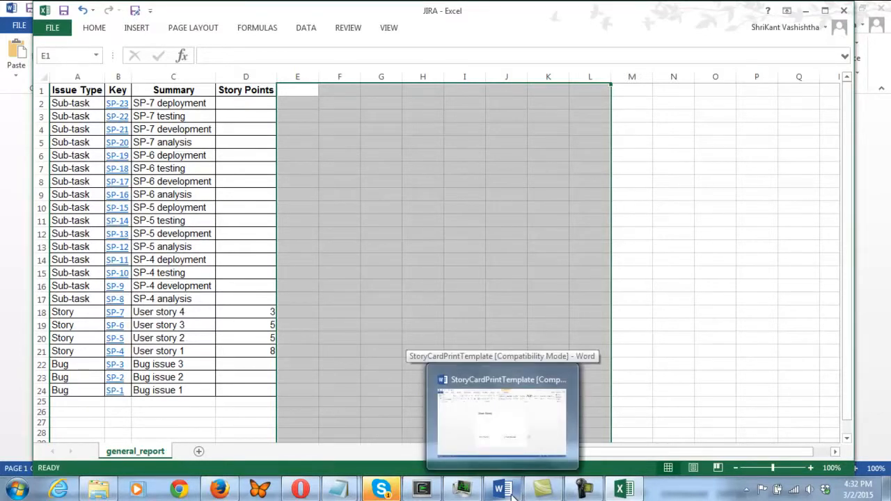
{"action": "left_click", "coordinate": [513, 491]}
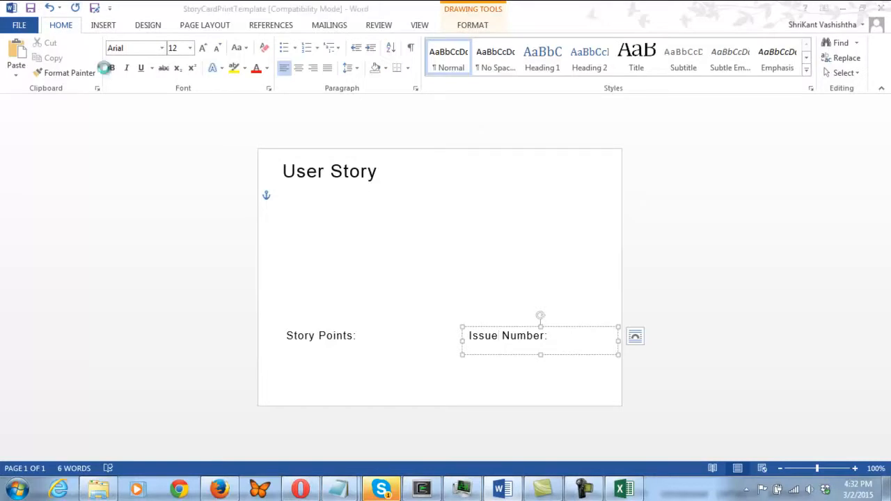
{"action": "key", "text": "ctrl+n"}
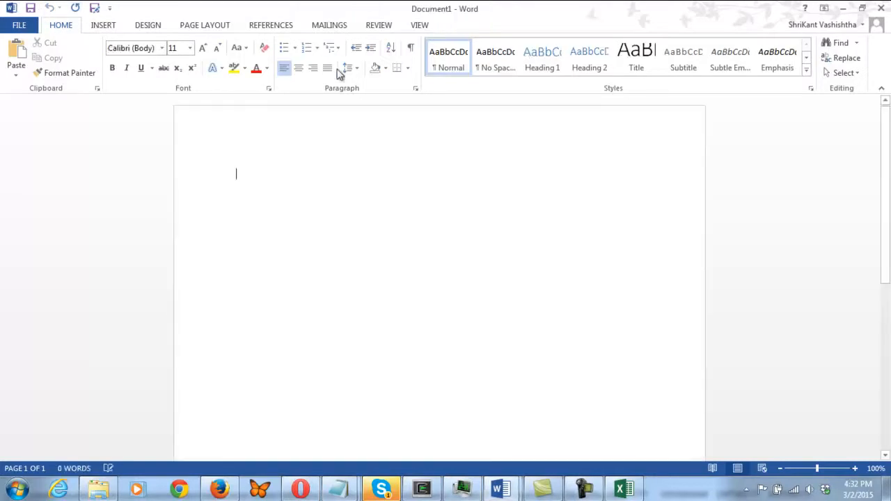
{"action": "left_click", "coordinate": [332, 26]}
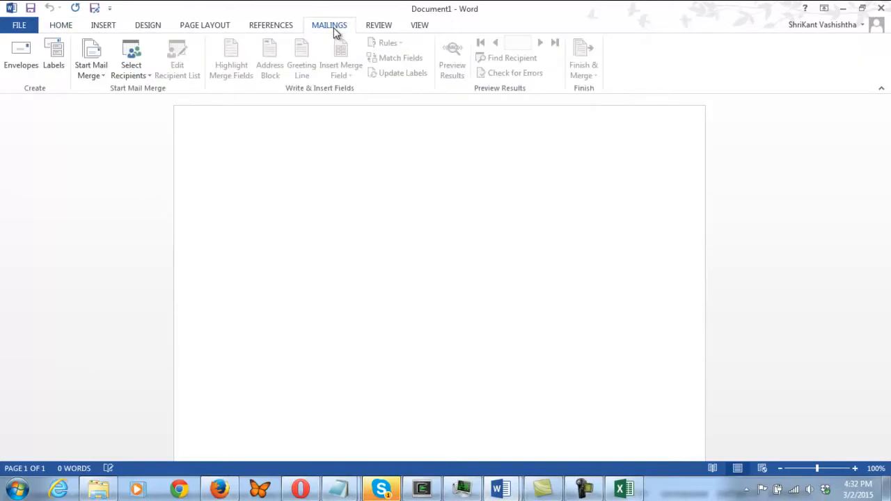
{"action": "left_click", "coordinate": [102, 80]}
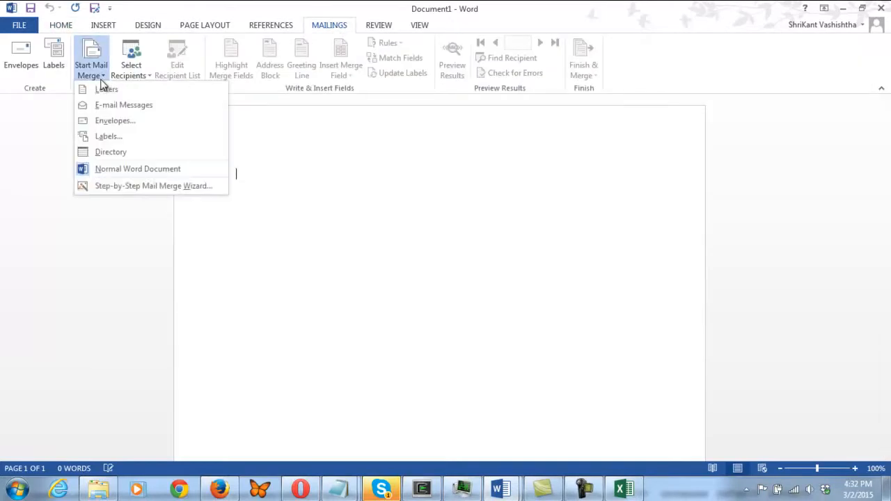
{"action": "left_click", "coordinate": [113, 185]}
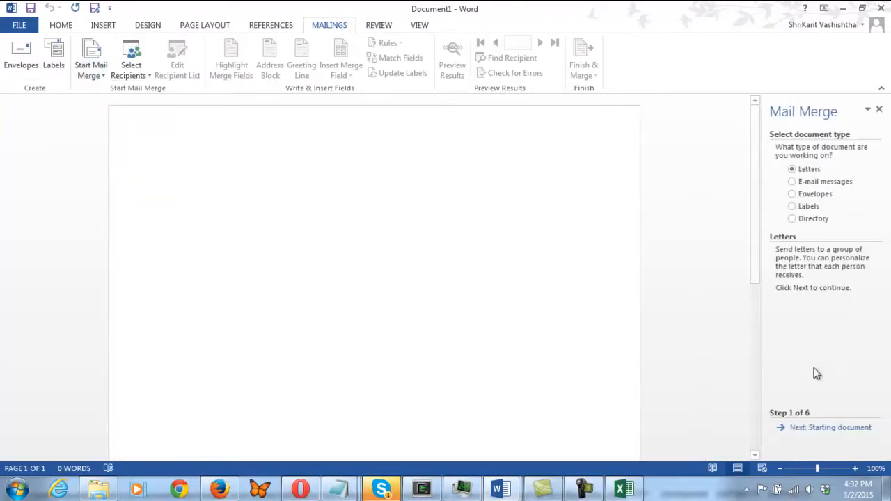
Keep Letters as the merge document type and start from the existing document StoryCardPrintTemplate in the Documents library's Template folder.
{"action": "left_click", "coordinate": [804, 428]}
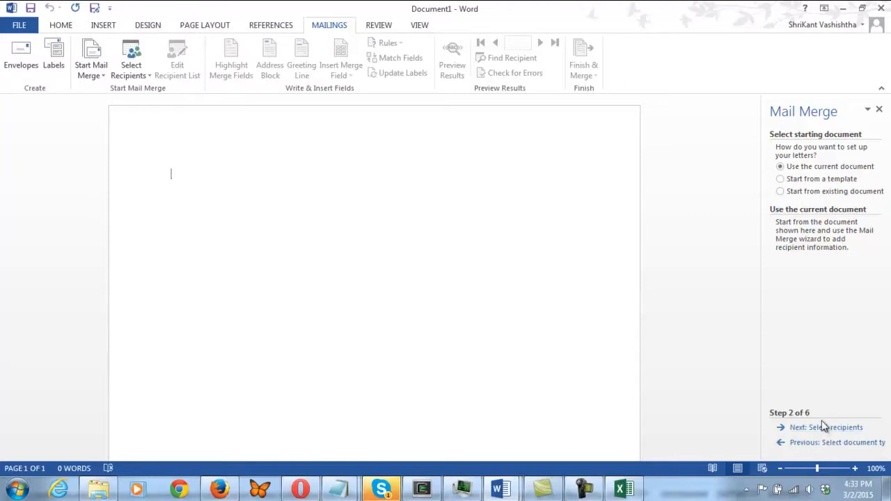
{"action": "left_click", "coordinate": [820, 195]}
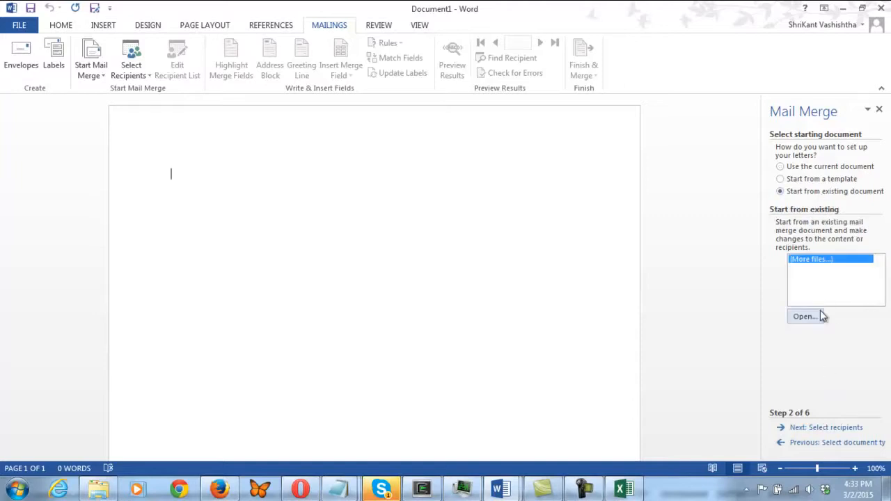
{"action": "left_click", "coordinate": [808, 315]}
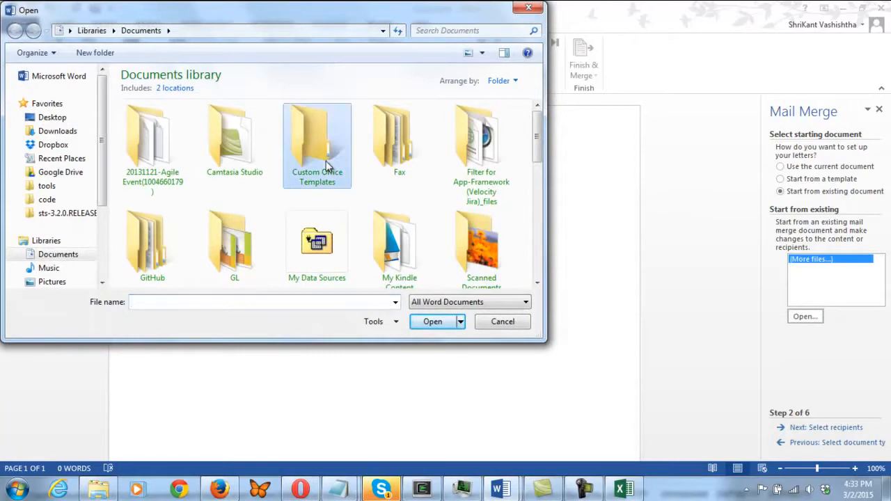
{"action": "scroll", "coordinate": [325, 161], "scroll_direction": "down", "scroll_amount": 3}
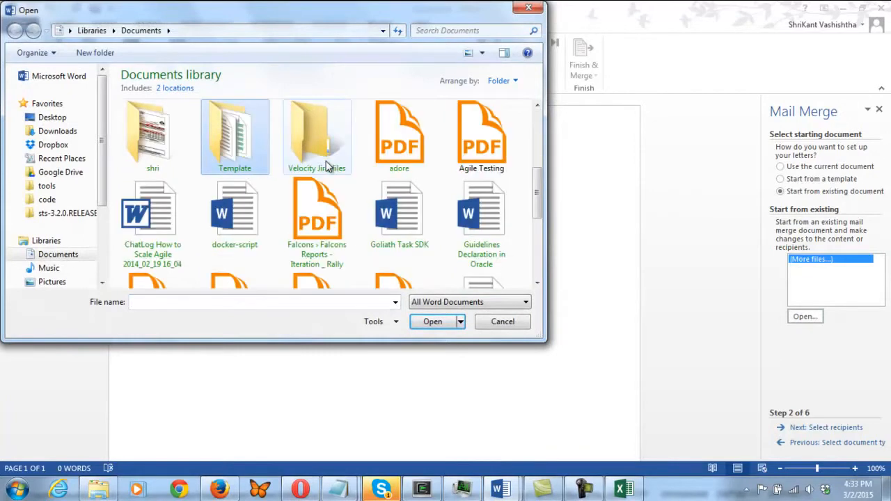
{"action": "double_click", "coordinate": [244, 152]}
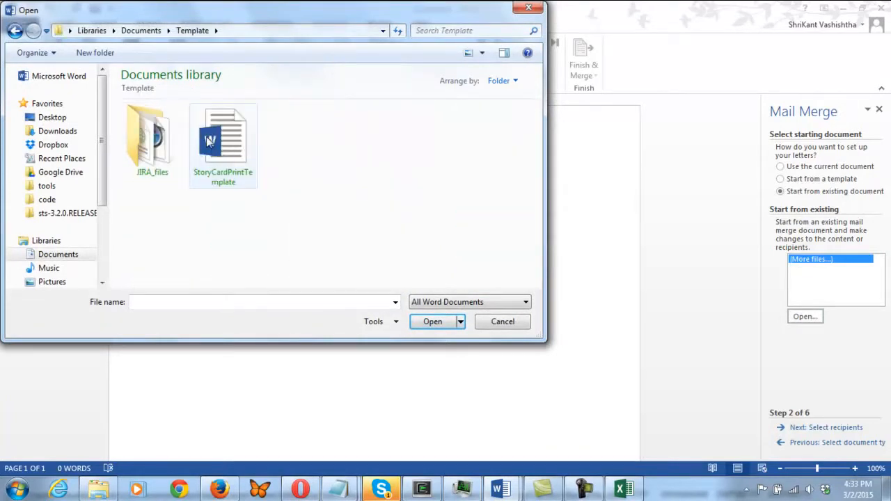
{"action": "left_click", "coordinate": [211, 143]}
{"action": "left_click", "coordinate": [440, 327]}
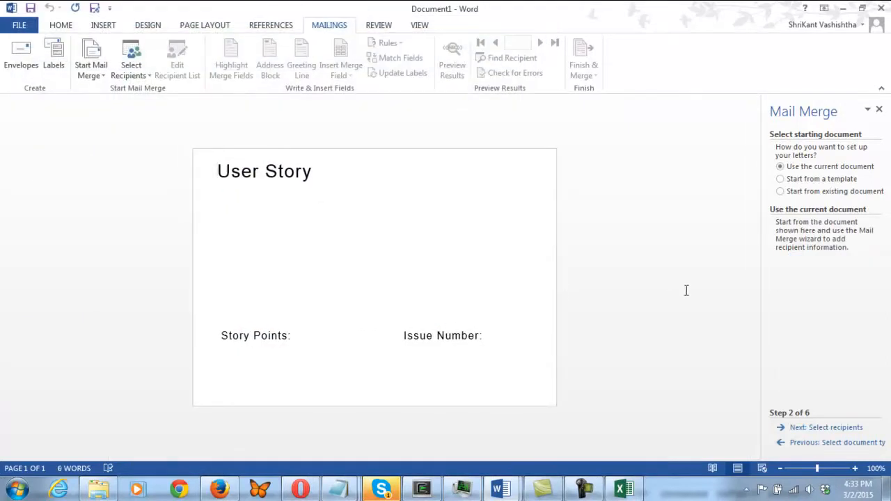
Proceed to recipient selection and open the JIRA workbook from the Documents library's Template folder as the existing list.
{"action": "left_click", "coordinate": [835, 429]}
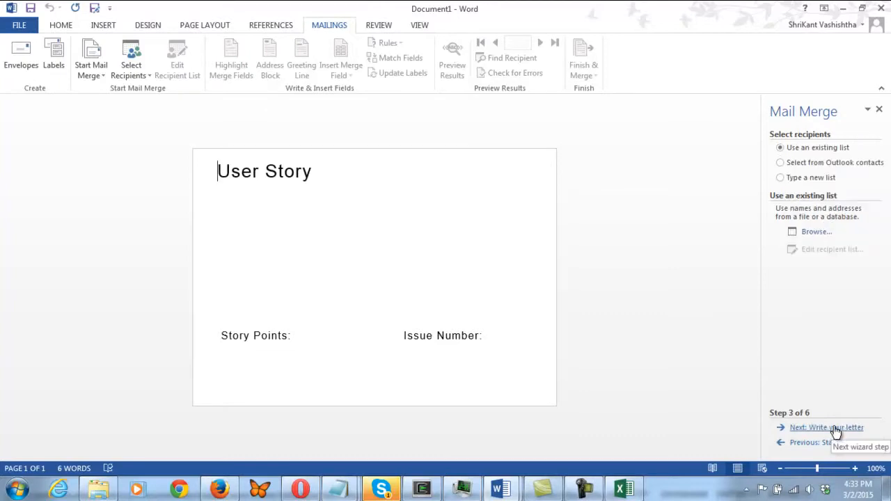
{"action": "left_click", "coordinate": [811, 236]}
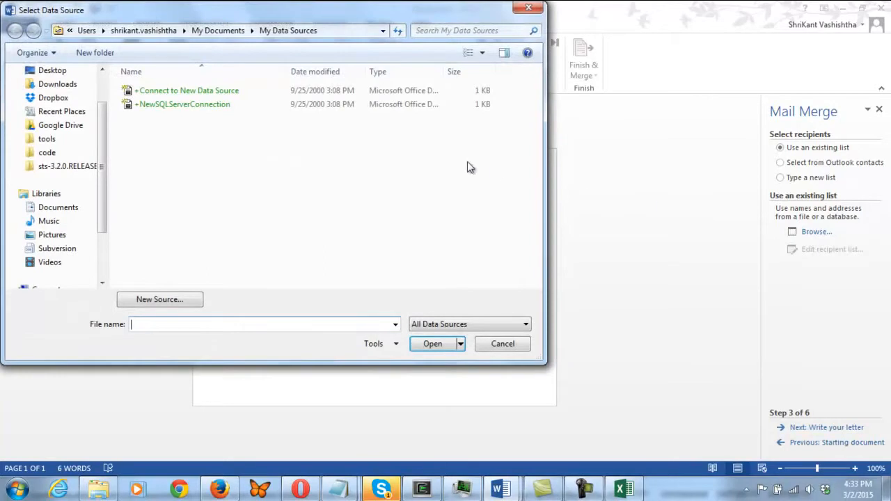
{"action": "left_click", "coordinate": [59, 208]}
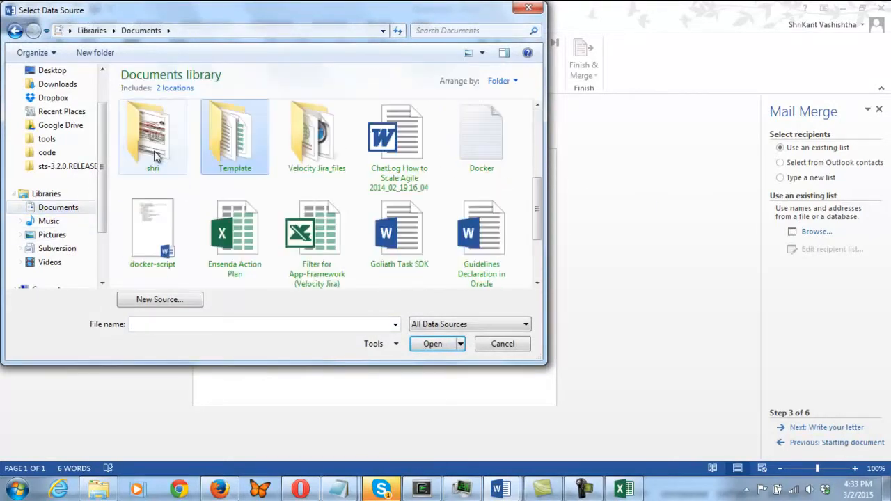
{"action": "double_click", "coordinate": [232, 153]}
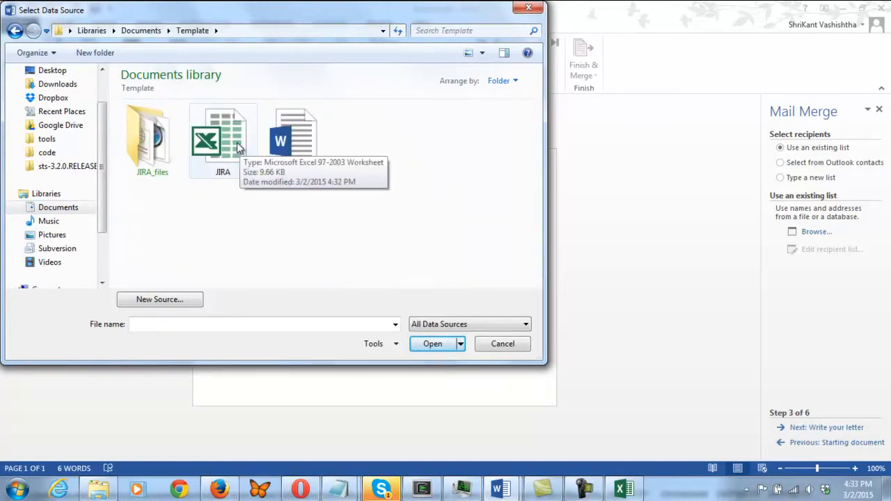
{"action": "left_click", "coordinate": [237, 142]}
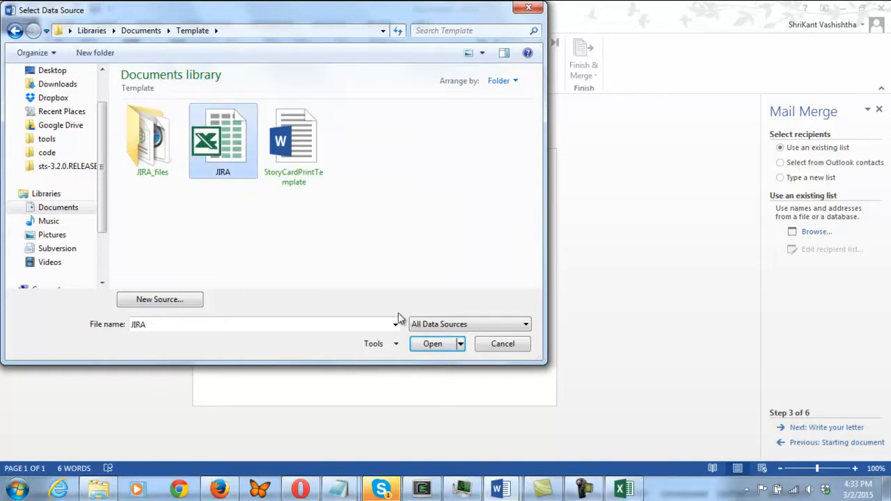
{"action": "left_click", "coordinate": [433, 344]}
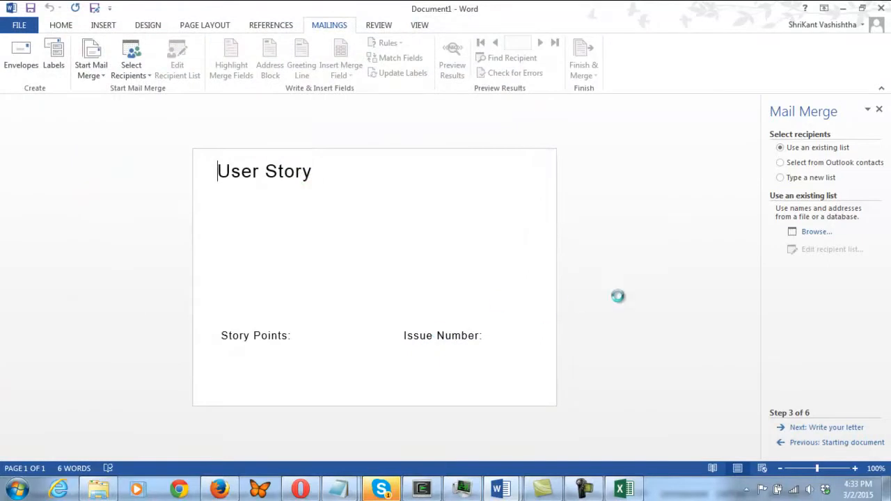
Use the workbook's general_report$ table as the recipient list sorted by Issue Type, and proceed to writing the letter.
{"action": "left_click", "coordinate": [513, 292]}
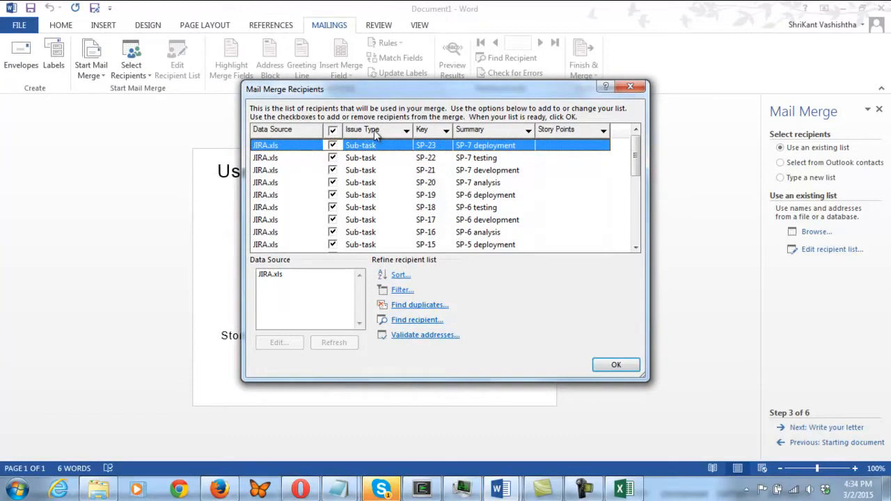
{"action": "left_click", "coordinate": [376, 134]}
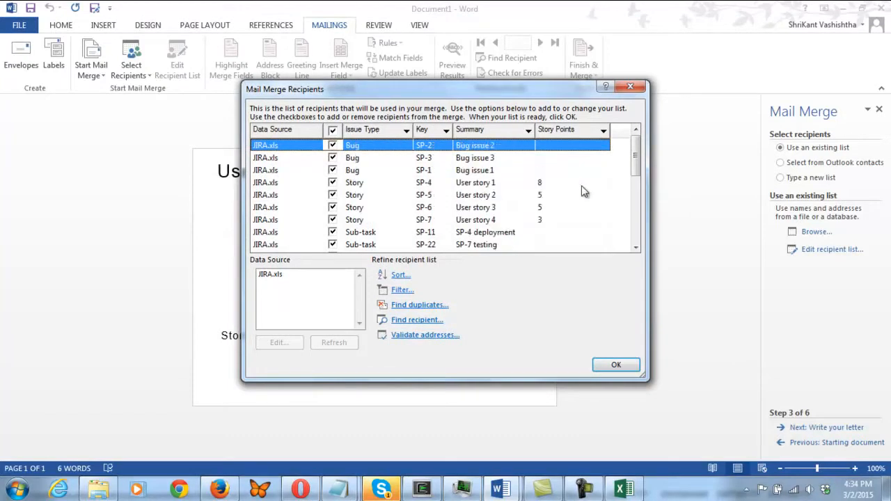
{"action": "left_click", "coordinate": [616, 366]}
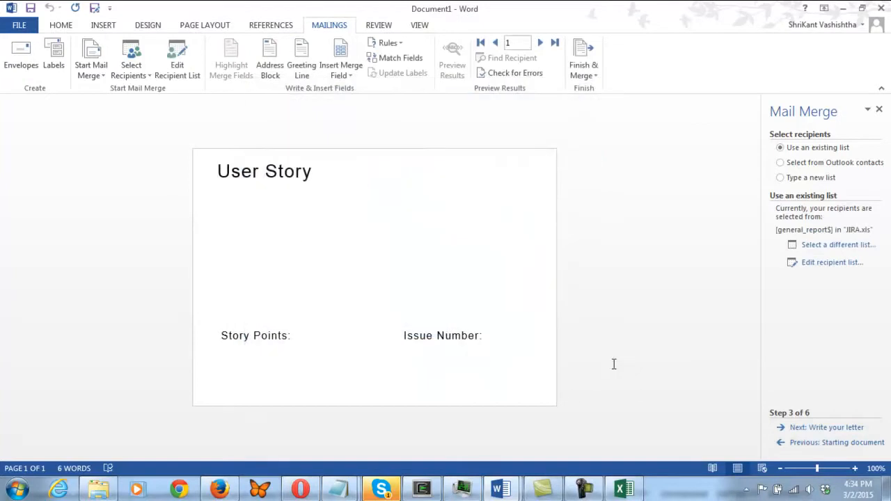
{"action": "left_click", "coordinate": [812, 433]}
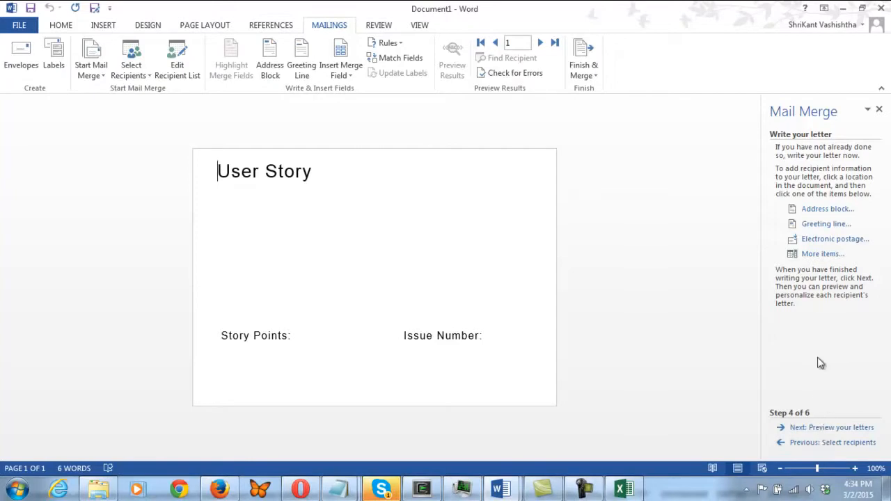
{"action": "left_click", "coordinate": [801, 443]}
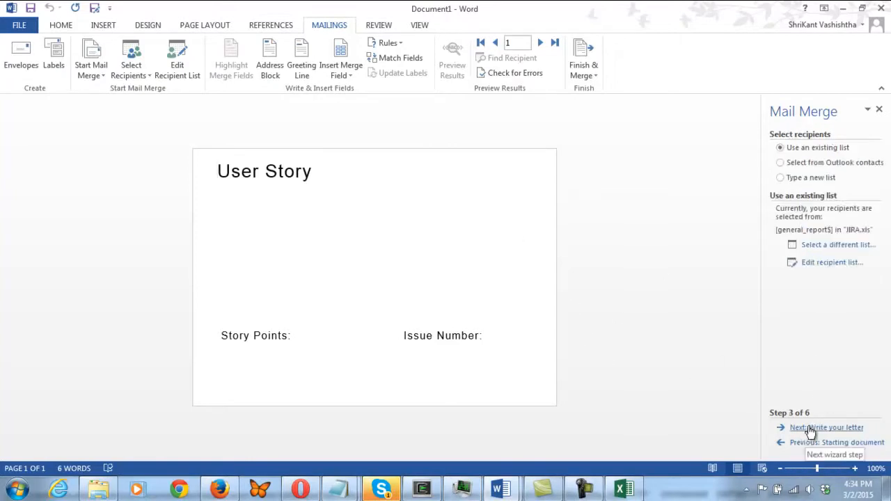
{"action": "left_click", "coordinate": [812, 427]}
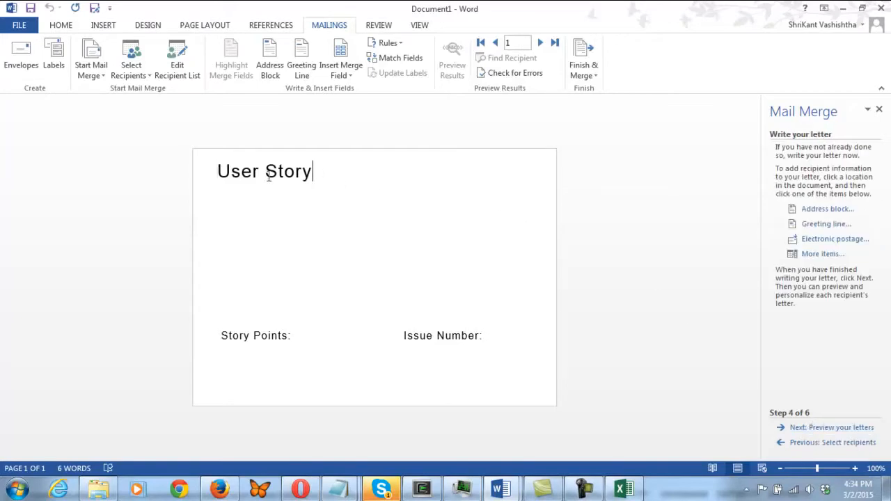
Replace the User Story heading on the card with the Summary merge field.
{"action": "triple_click", "coordinate": [213, 172]}
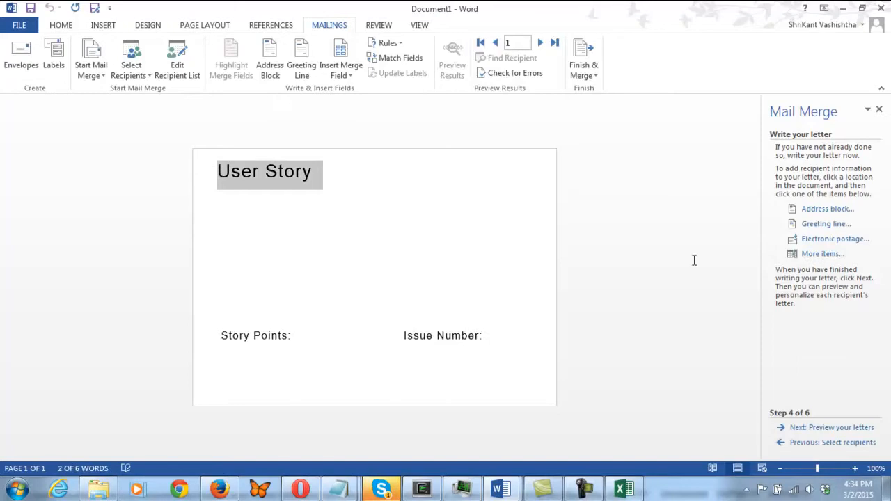
{"action": "left_click", "coordinate": [815, 255]}
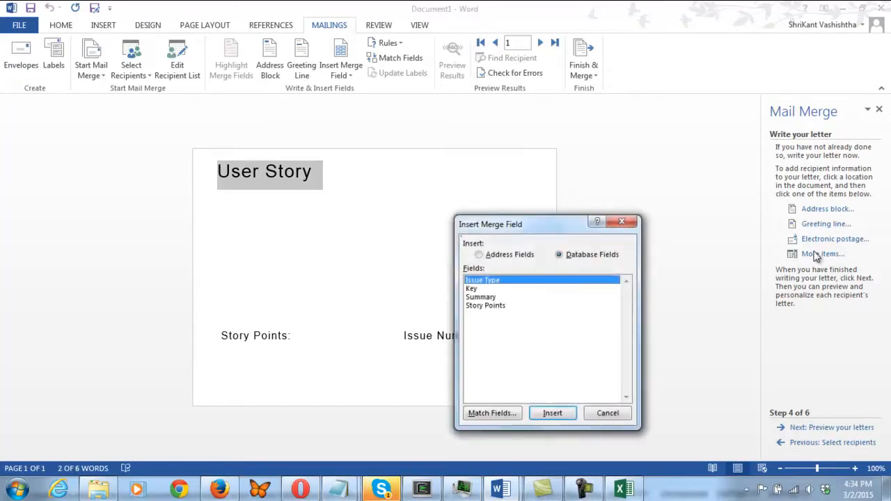
{"action": "left_click", "coordinate": [488, 298]}
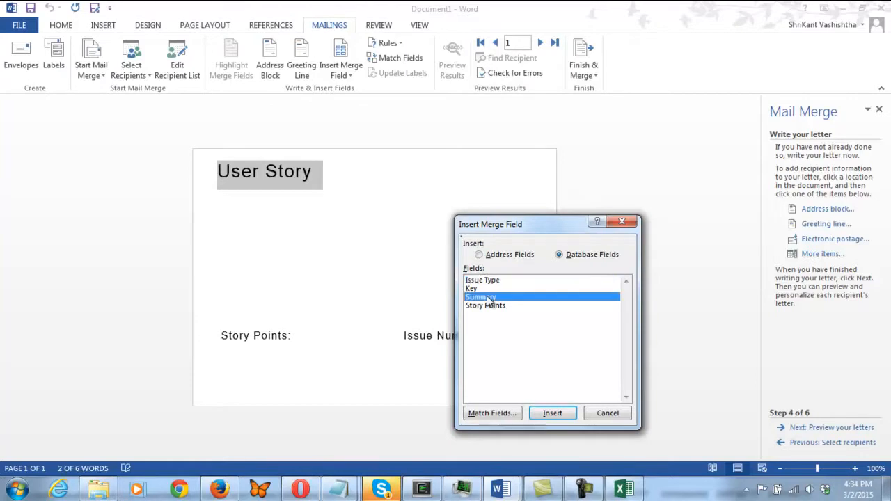
{"action": "left_click", "coordinate": [543, 412]}
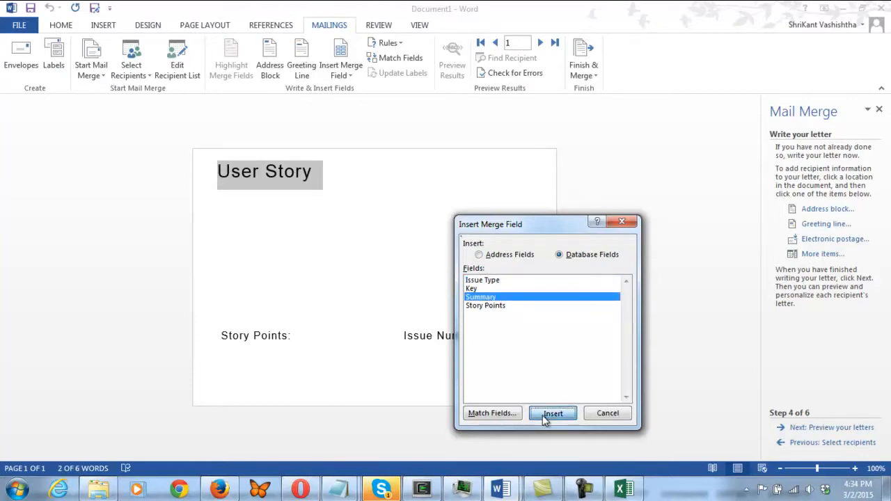
{"action": "left_click", "coordinate": [615, 413]}
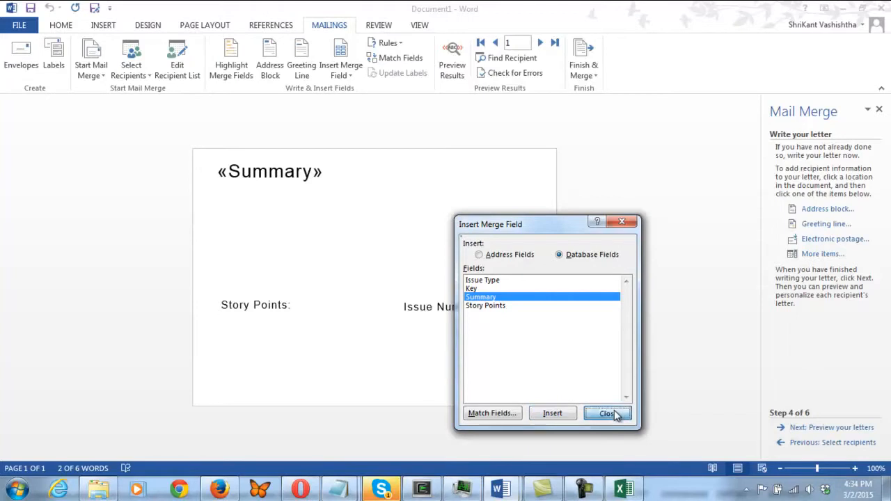
Insert the Story Points merge field after the Story Points label.
{"action": "left_click", "coordinate": [303, 308]}
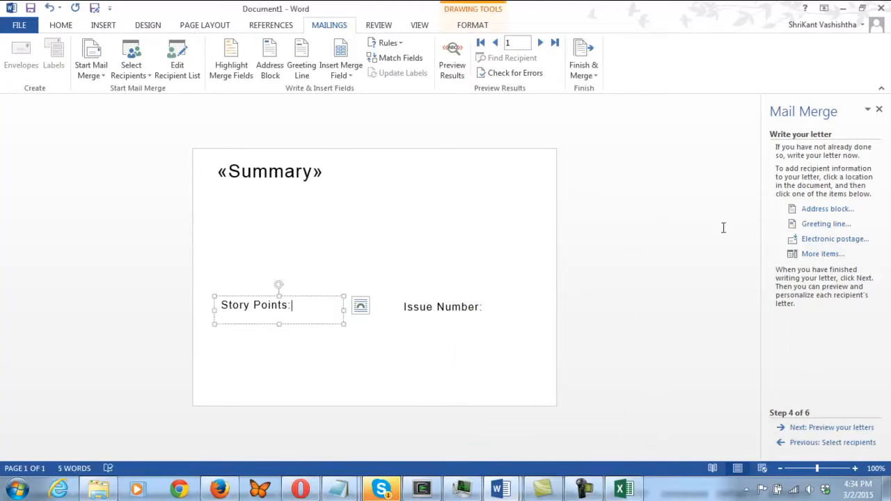
{"action": "left_click", "coordinate": [809, 255]}
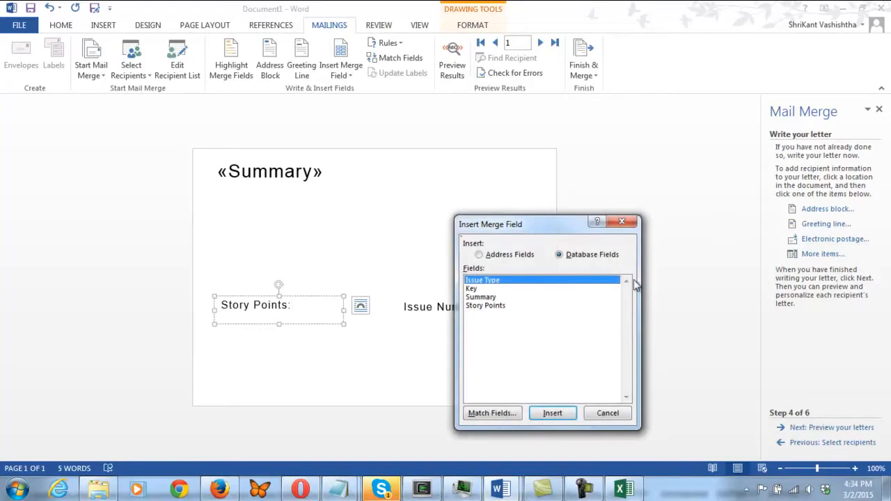
{"action": "left_click", "coordinate": [485, 305]}
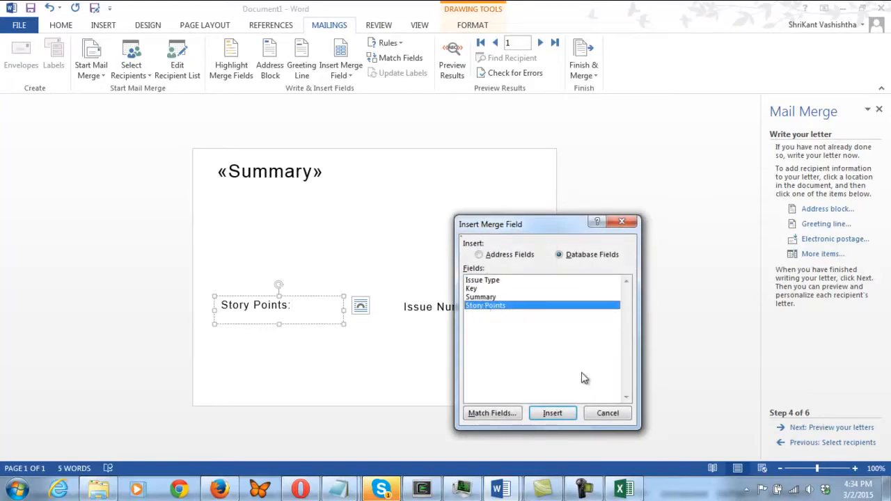
{"action": "left_click", "coordinate": [553, 418]}
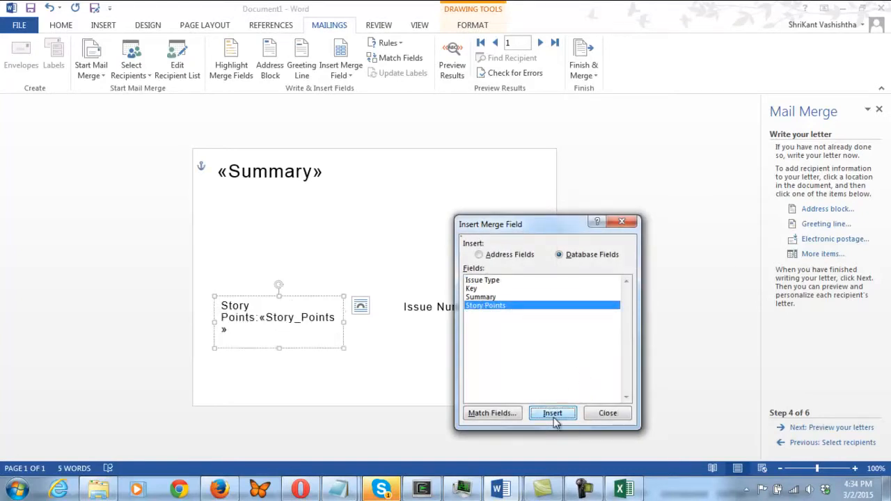
{"action": "left_click", "coordinate": [612, 413]}
Insert the Key merge field after the Issue Number label.
{"action": "left_click", "coordinate": [491, 307]}
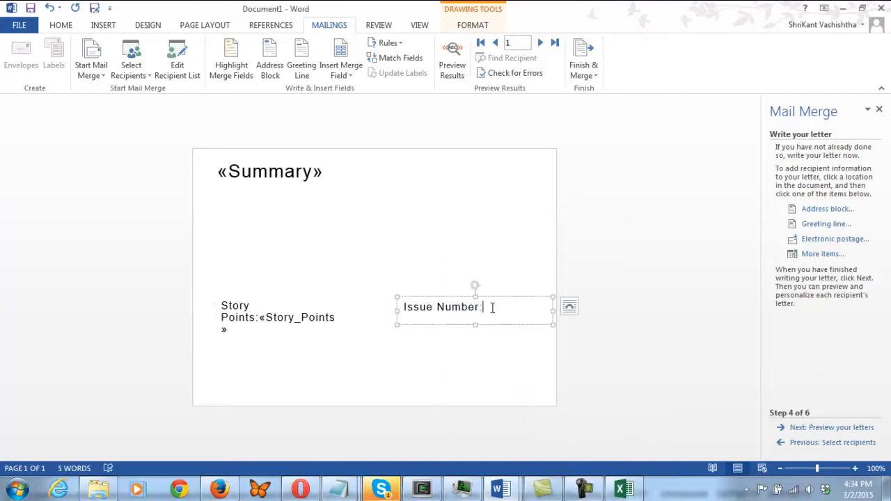
{"action": "left_click", "coordinate": [812, 255]}
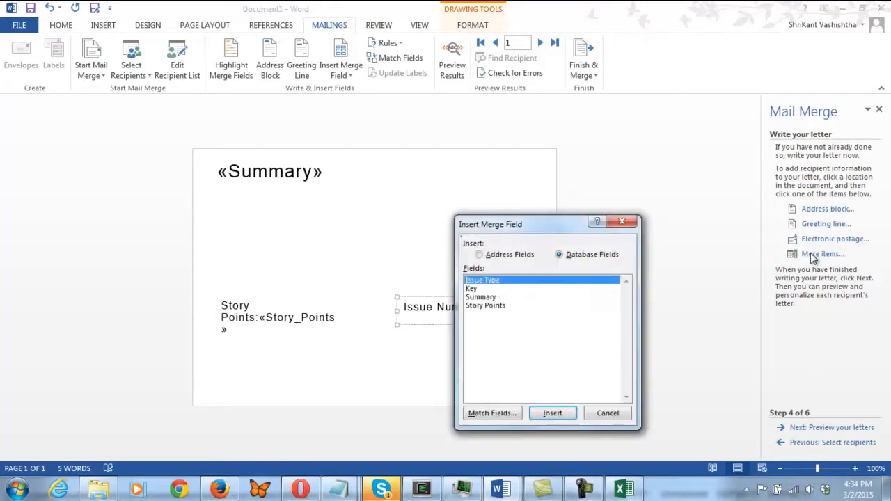
{"action": "left_click", "coordinate": [491, 289]}
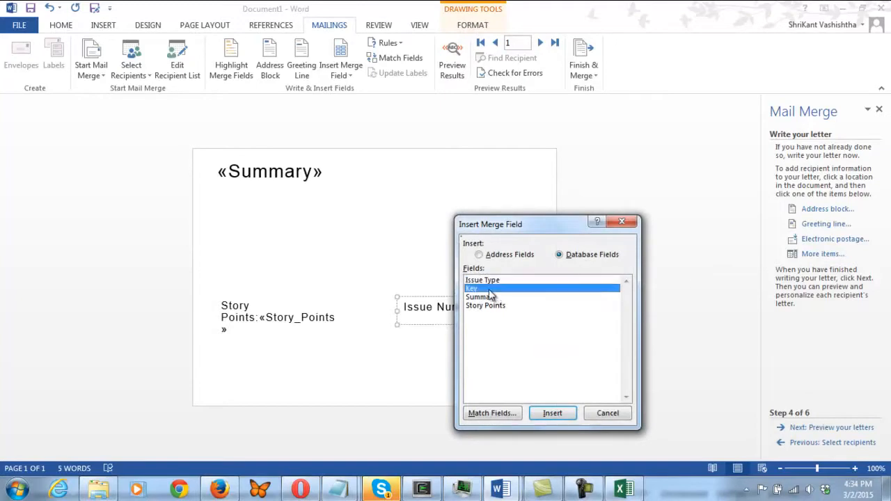
{"action": "left_click", "coordinate": [561, 415]}
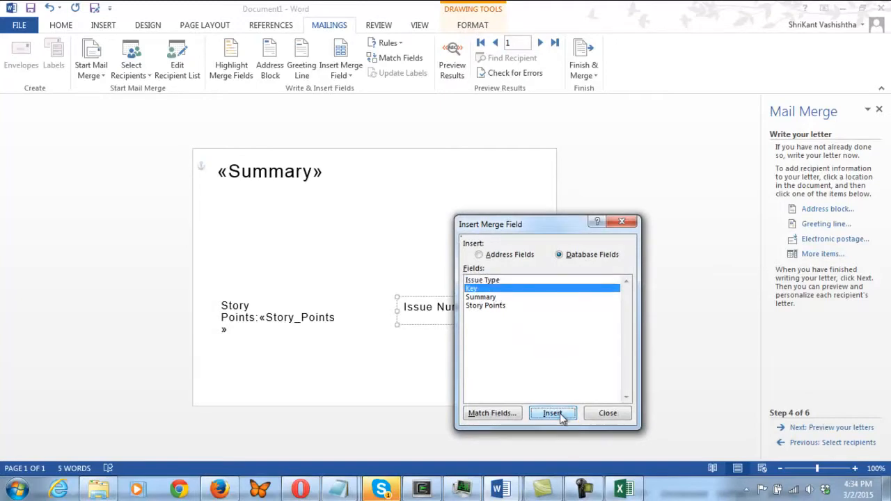
{"action": "left_click", "coordinate": [607, 413]}
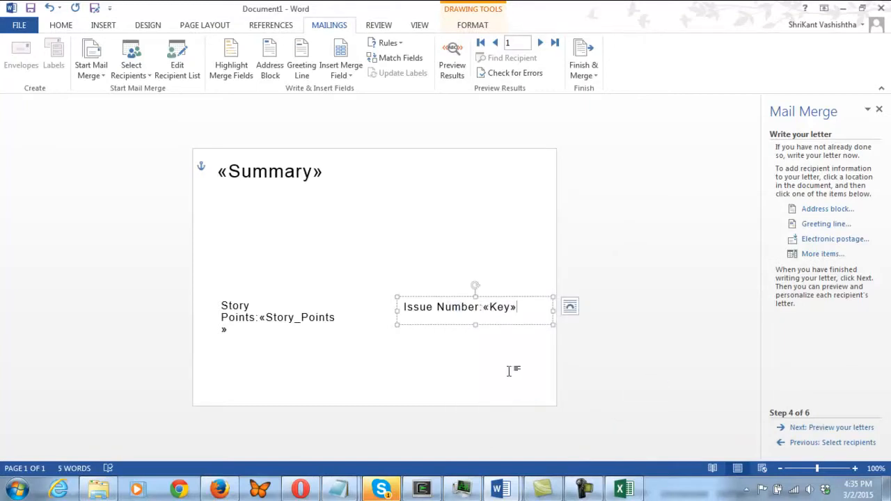
Widen the Story Points text box on both sides so its label and merge field fit on one line.
{"action": "left_click", "coordinate": [266, 314]}
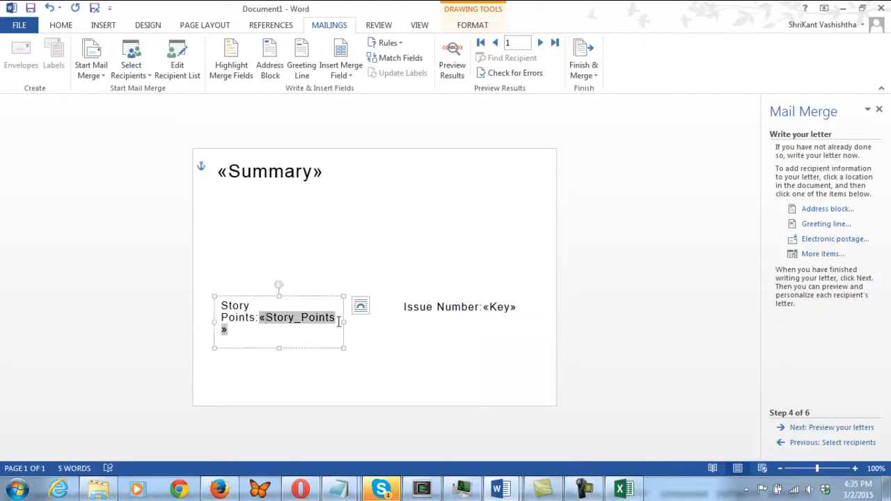
{"action": "left_click_drag", "start_coordinate": [344, 321], "coordinate": [359, 322]}
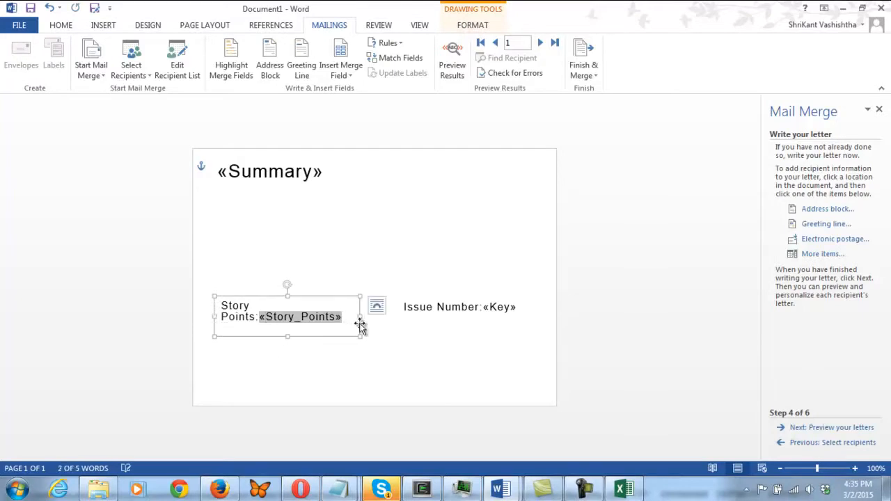
{"action": "left_click", "coordinate": [359, 360]}
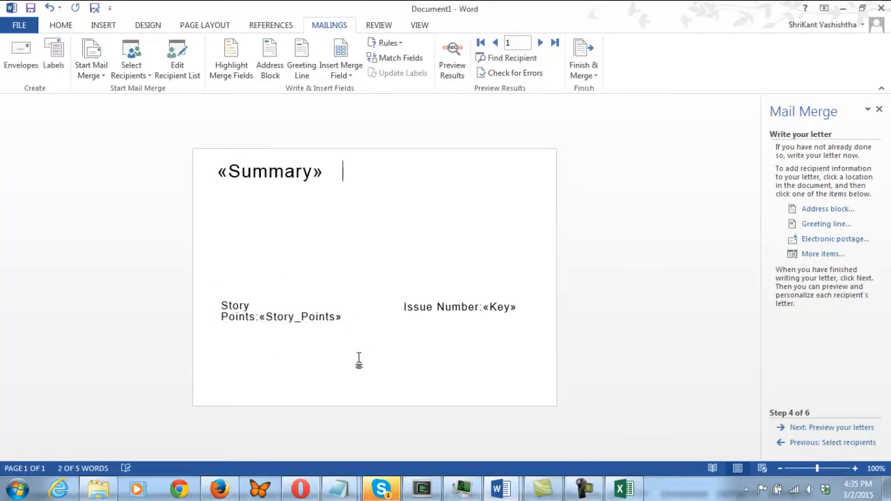
{"action": "left_click", "coordinate": [320, 310]}
{"action": "left_click_drag", "start_coordinate": [362, 315], "coordinate": [378, 318]}
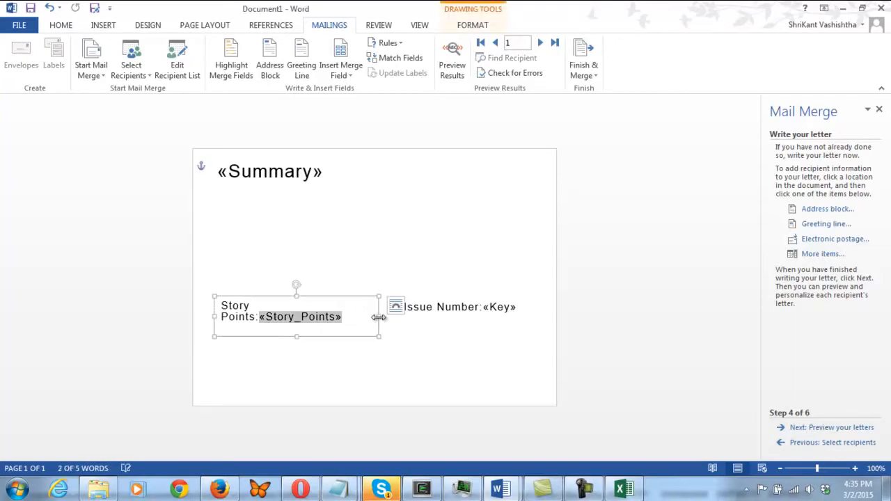
{"action": "left_click", "coordinate": [347, 376]}
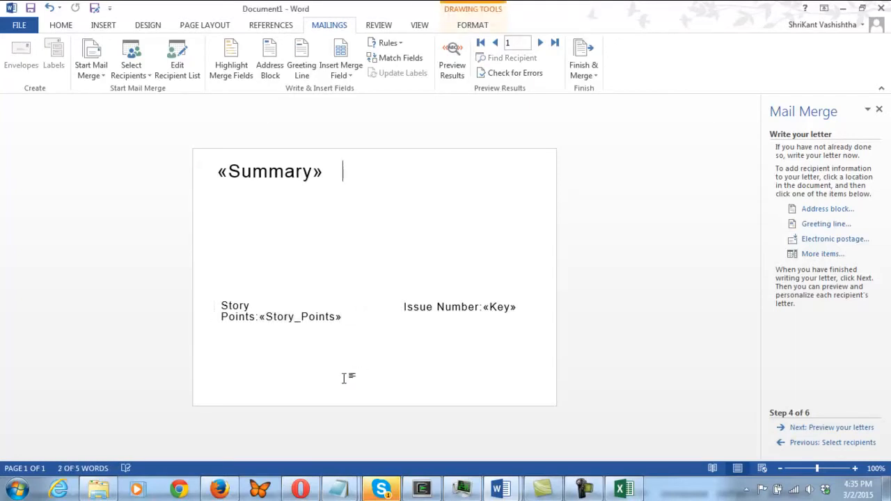
{"action": "left_click", "coordinate": [211, 306]}
{"action": "left_click_drag", "start_coordinate": [213, 316], "coordinate": [204, 314]}
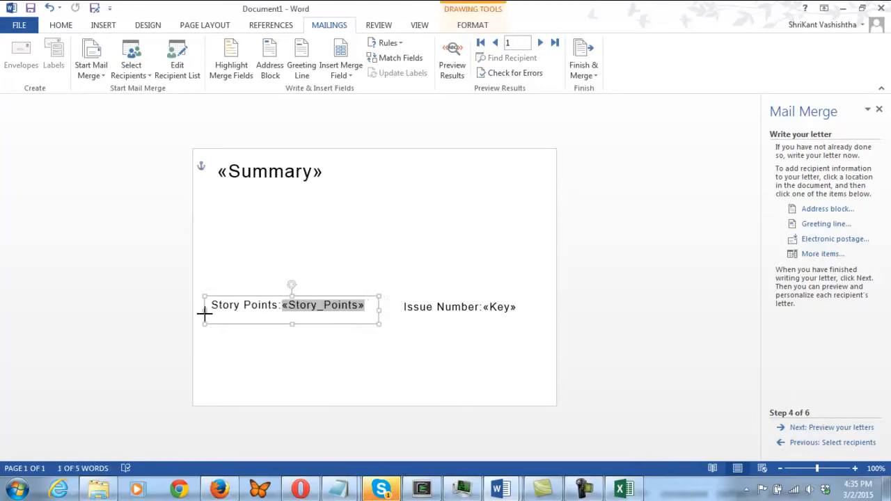
{"action": "left_click", "coordinate": [289, 361]}
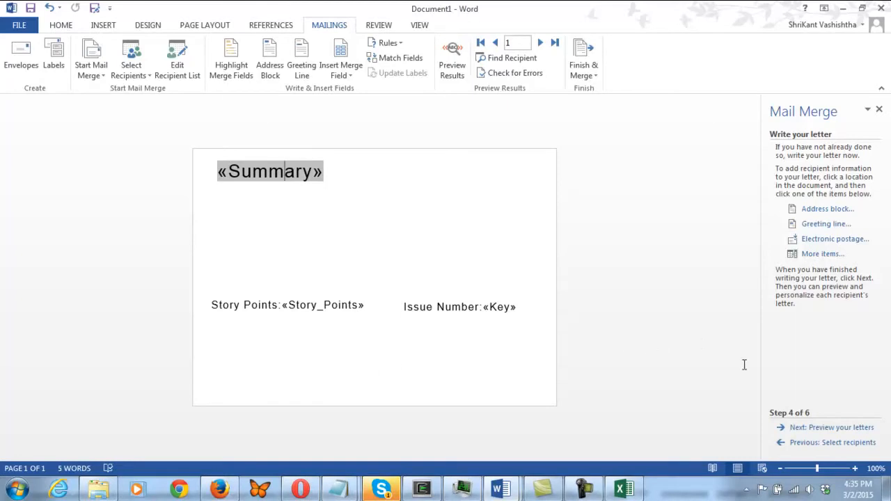
Preview the merged cards of the first two recipients and proceed to completing the merge.
{"action": "left_click", "coordinate": [814, 428]}
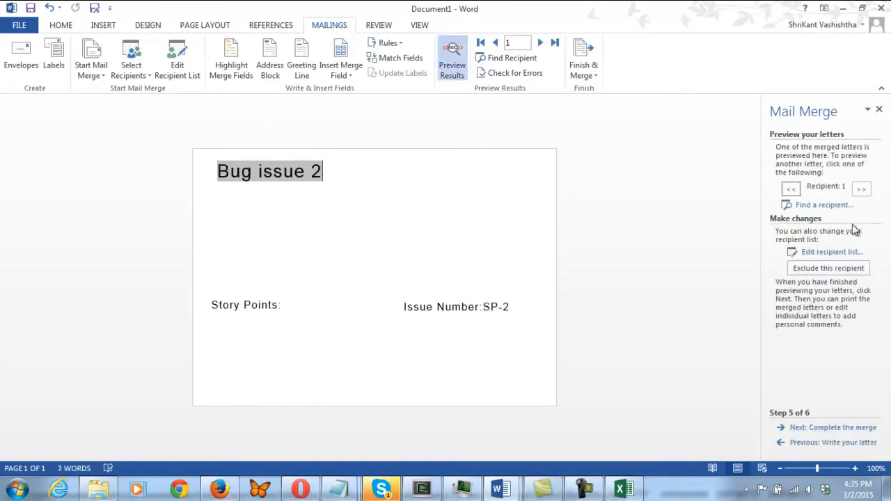
{"action": "left_click", "coordinate": [860, 190]}
{"action": "left_click", "coordinate": [790, 188]}
{"action": "left_click", "coordinate": [843, 429]}
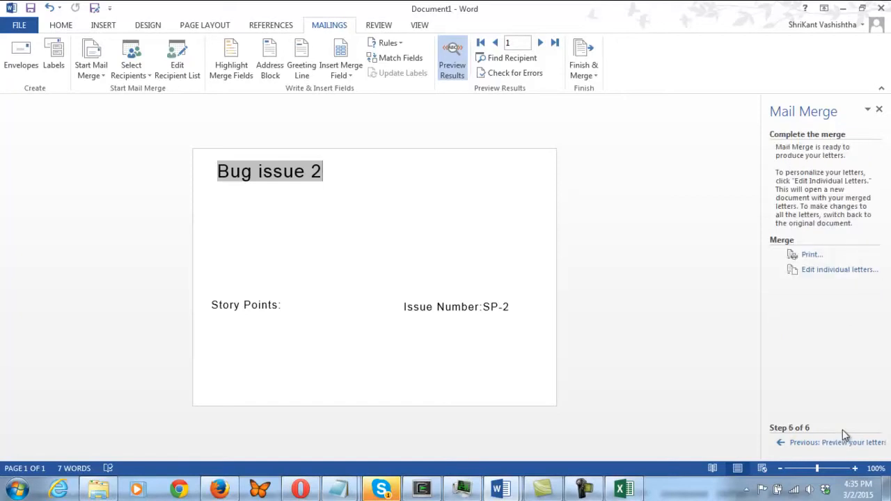
Print all merged records using the Foxit Reader PDF Printer.
{"action": "left_click", "coordinate": [811, 256]}
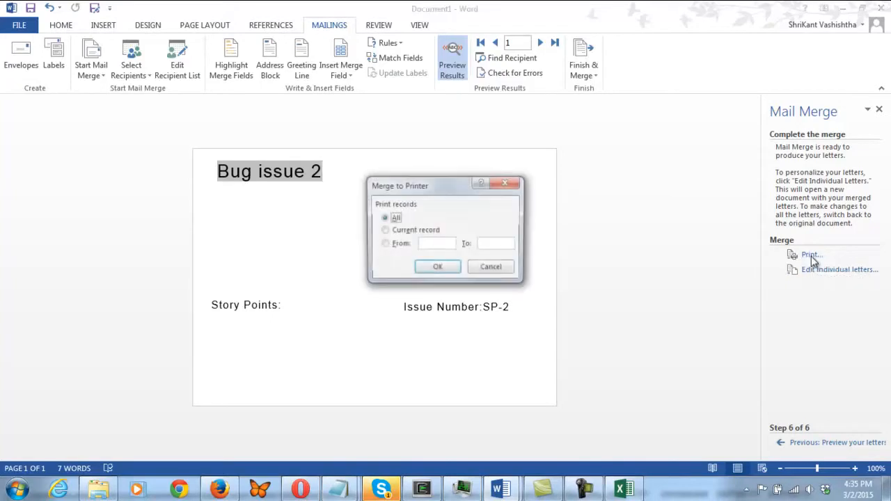
{"action": "left_click", "coordinate": [437, 270]}
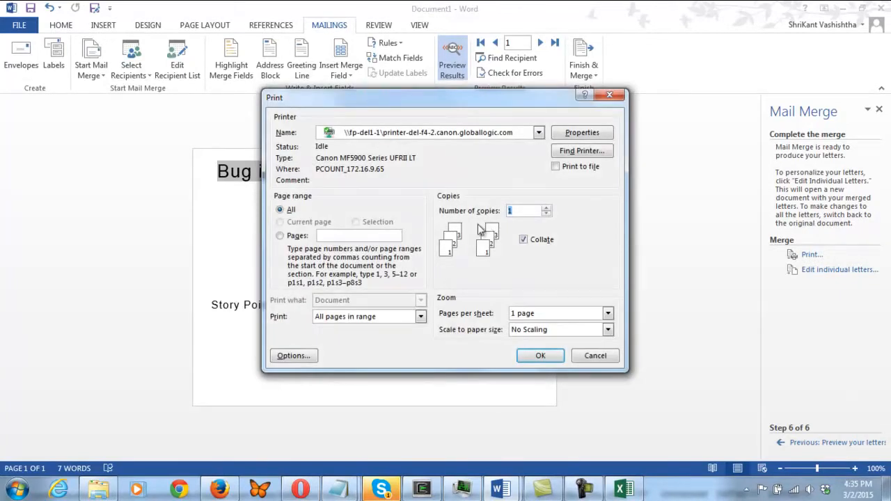
{"action": "left_click", "coordinate": [375, 136]}
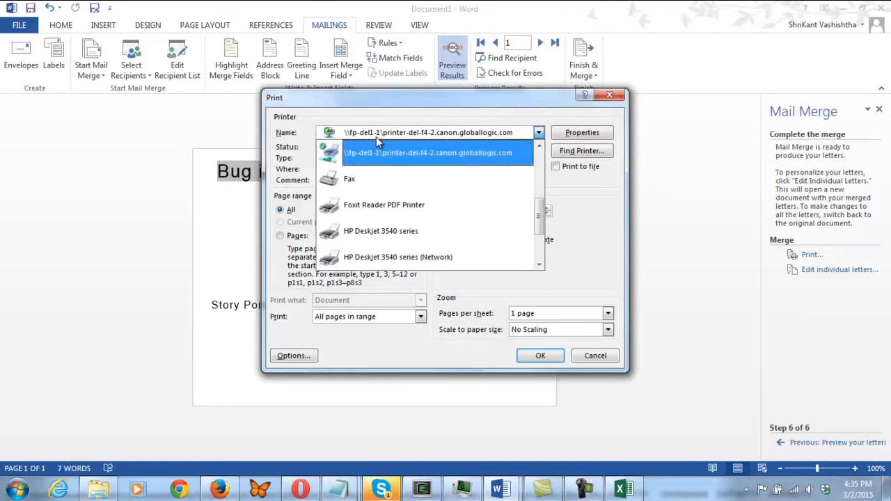
{"action": "left_click", "coordinate": [384, 208]}
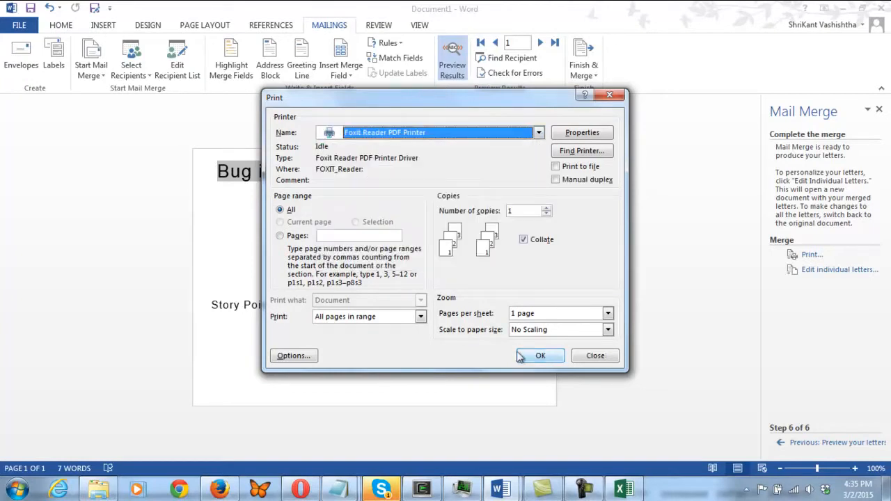
{"action": "left_click", "coordinate": [540, 357]}
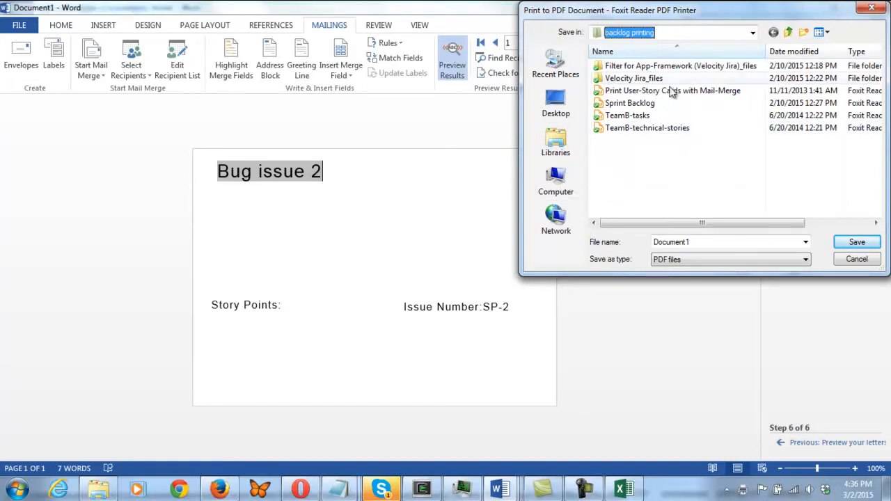
Browse to the Template folder inside My Documents as the save location for the PDF.
{"action": "left_click", "coordinate": [720, 33]}
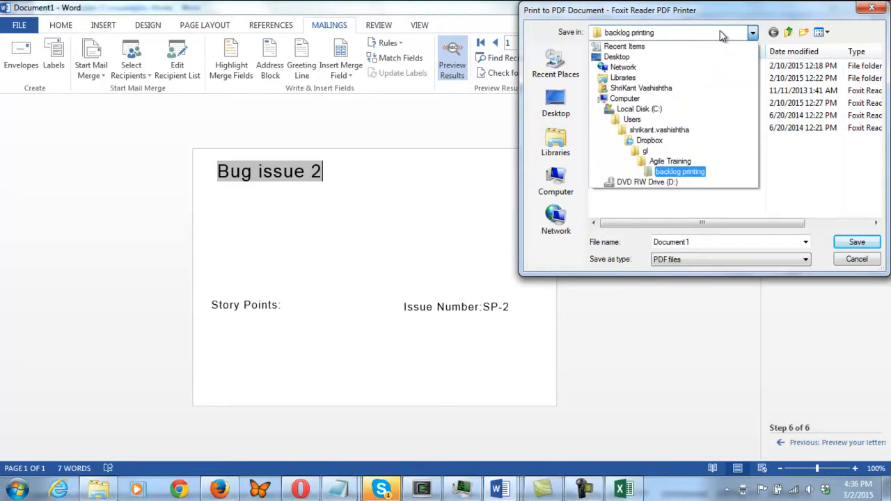
{"action": "left_click", "coordinate": [656, 130]}
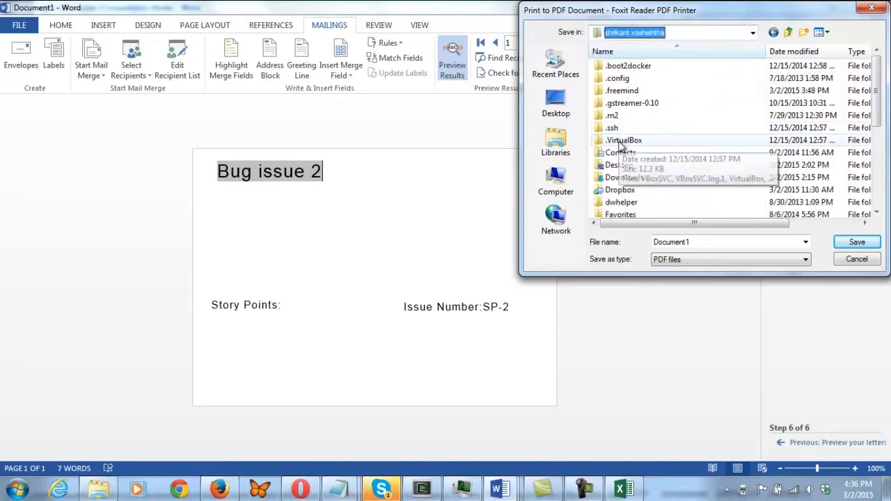
{"action": "left_click", "coordinate": [620, 191]}
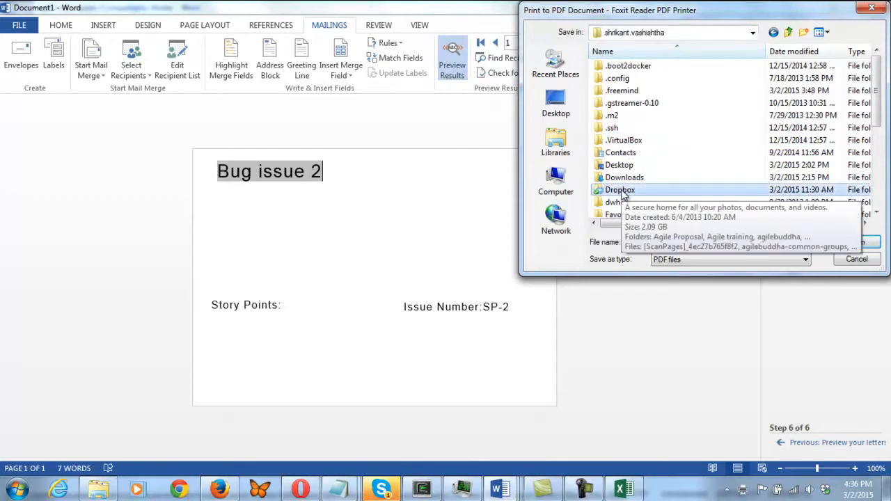
{"action": "left_click", "coordinate": [624, 178]}
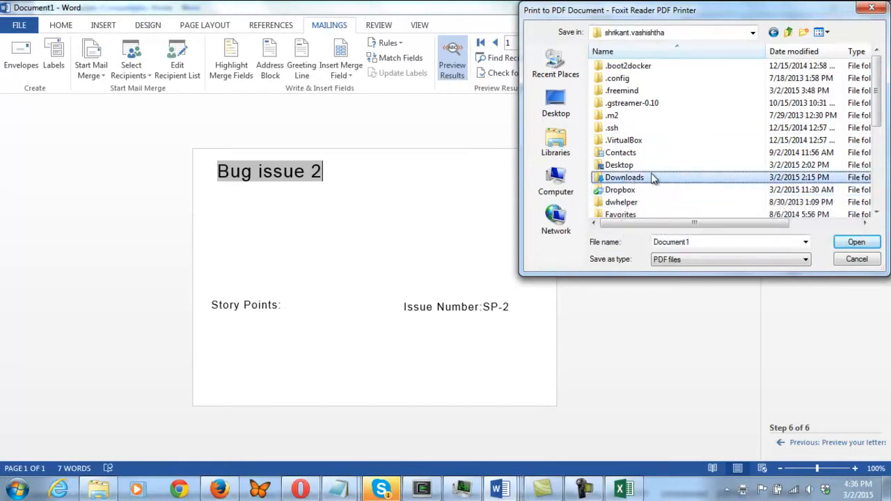
{"action": "key", "text": "m"}
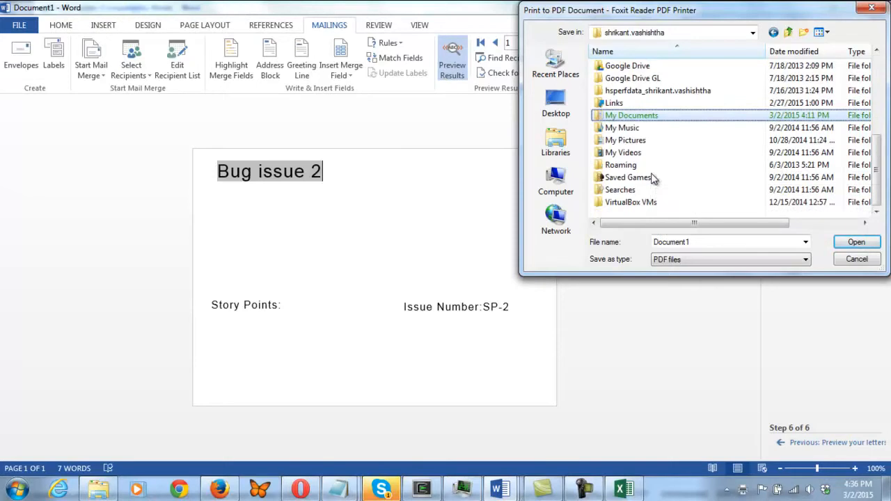
{"action": "double_click", "coordinate": [626, 116]}
{"action": "left_click", "coordinate": [613, 131]}
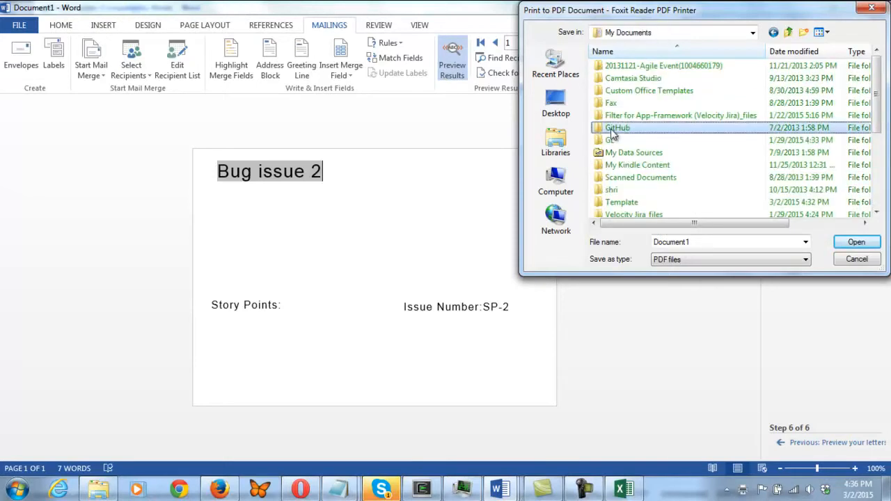
{"action": "left_click", "coordinate": [615, 91]}
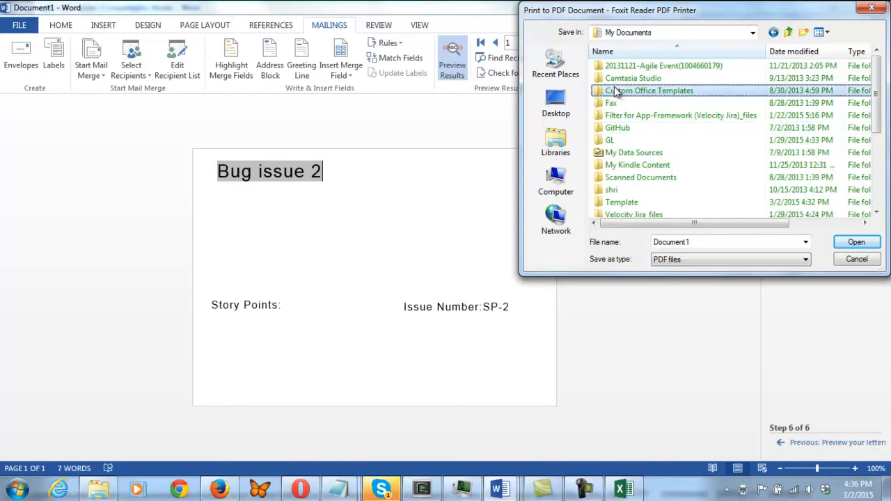
{"action": "key", "text": "t"}
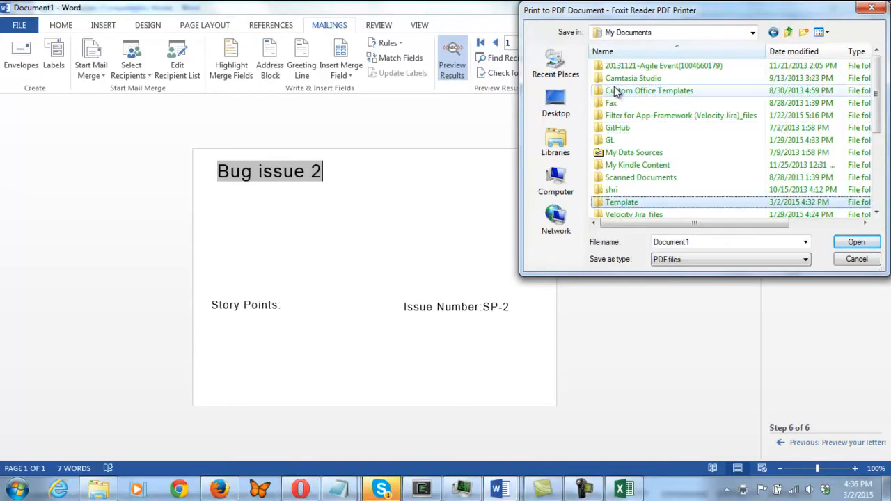
{"action": "double_click", "coordinate": [626, 203]}
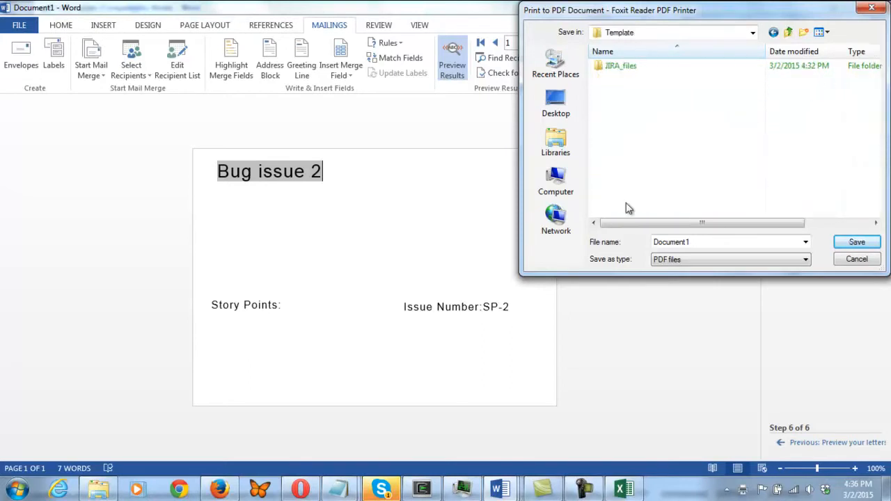
Name the PDF file "Jira Issues" and save it.
{"action": "left_click", "coordinate": [734, 240]}
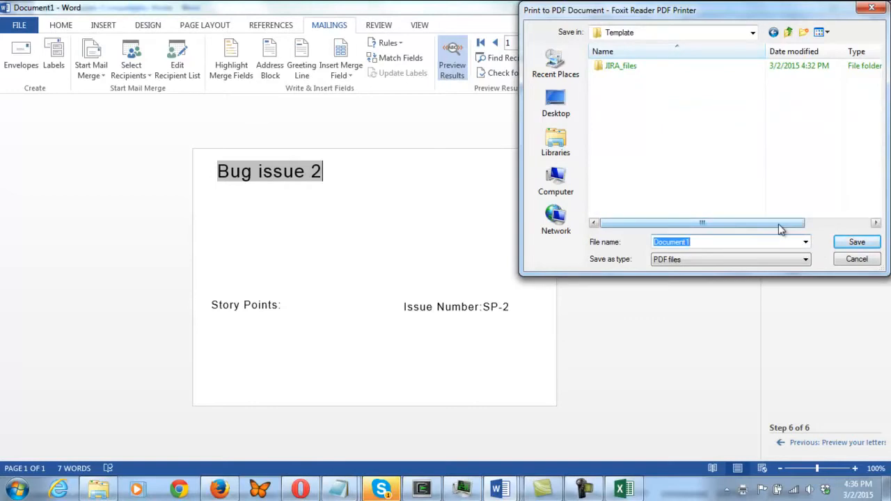
{"action": "type", "text": "Jira Issues"}
{"action": "key", "text": "Return"}
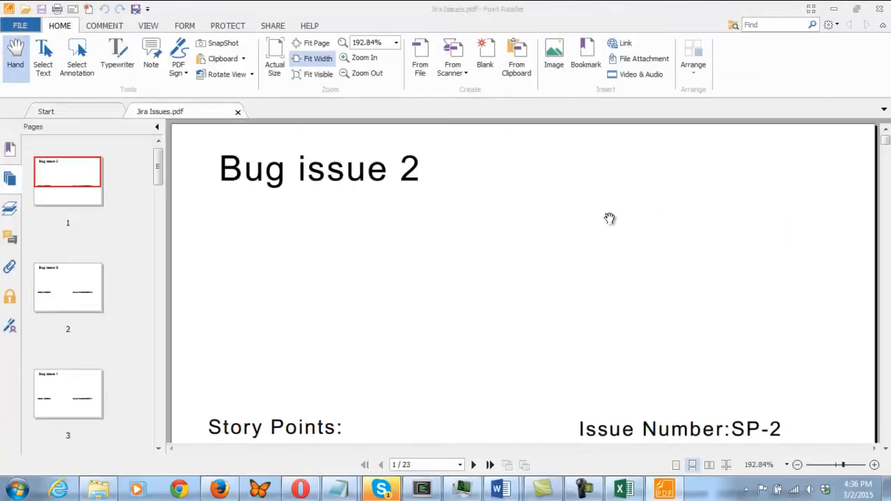
Look through the first story cards in the generated PDF, checking their titles, story points and issue numbers.
{"action": "left_click", "coordinate": [885, 258]}
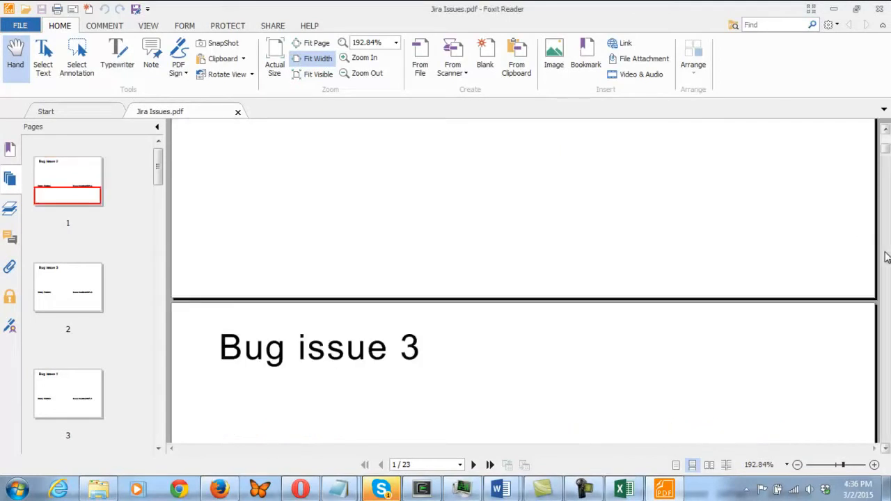
{"action": "left_click", "coordinate": [885, 258]}
{"action": "left_click", "coordinate": [885, 257]}
{"action": "left_click", "coordinate": [885, 258]}
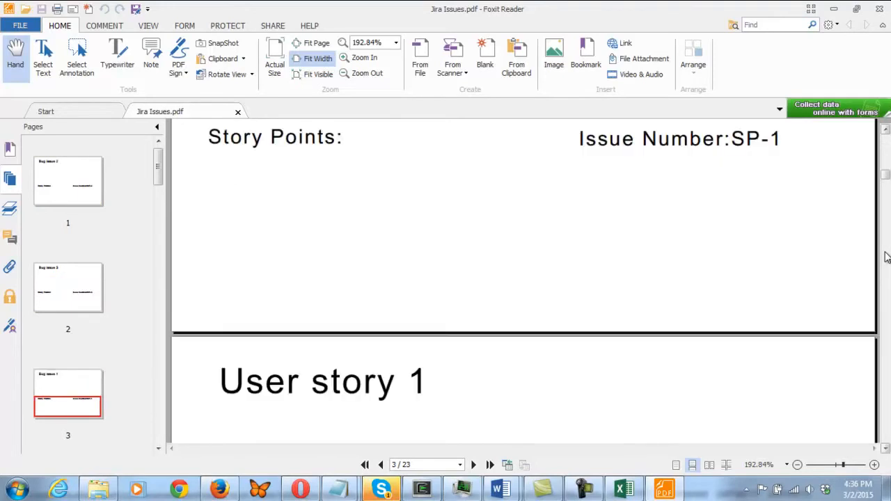